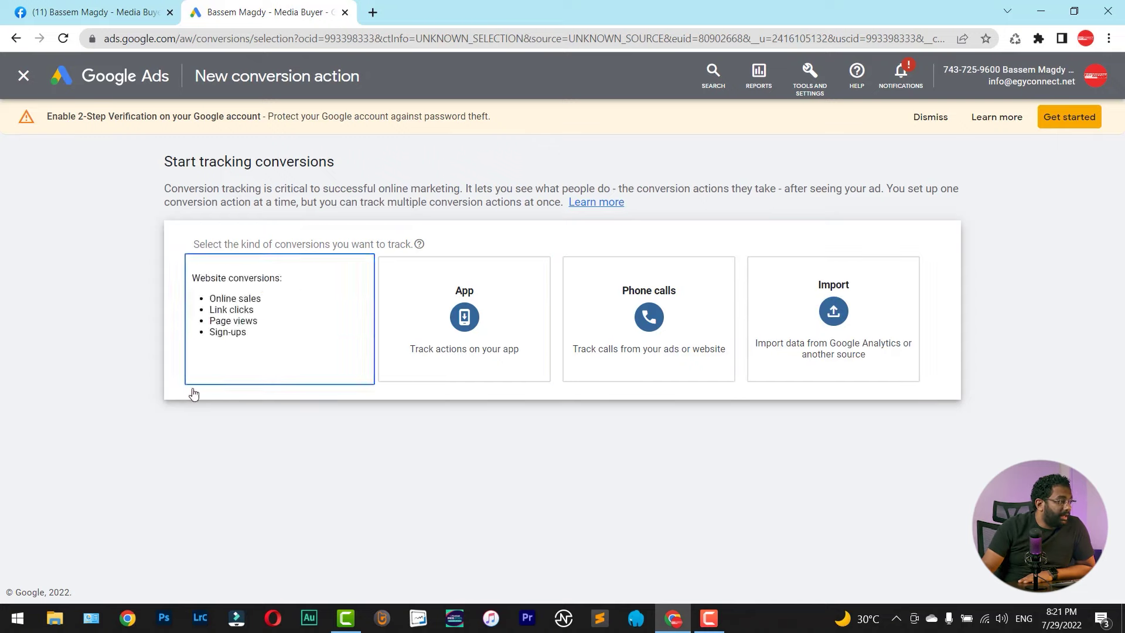
# Choose Website conversions and scan the store's pasted www domain.
pyautogui.click(285, 341)
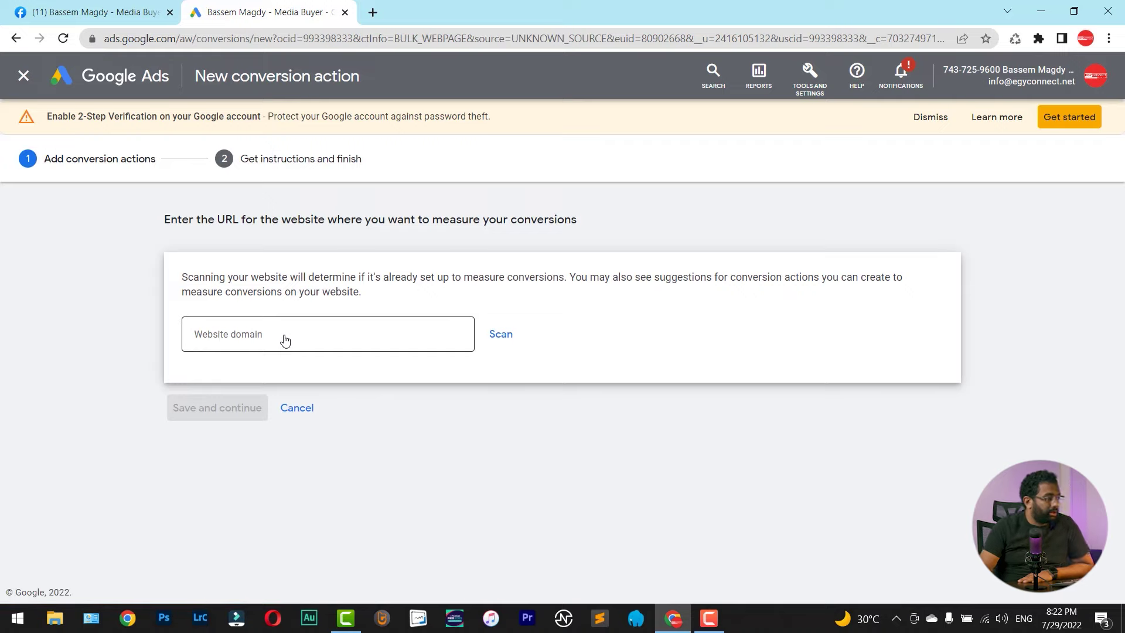
pyautogui.click(285, 339)
pyautogui.write('w')
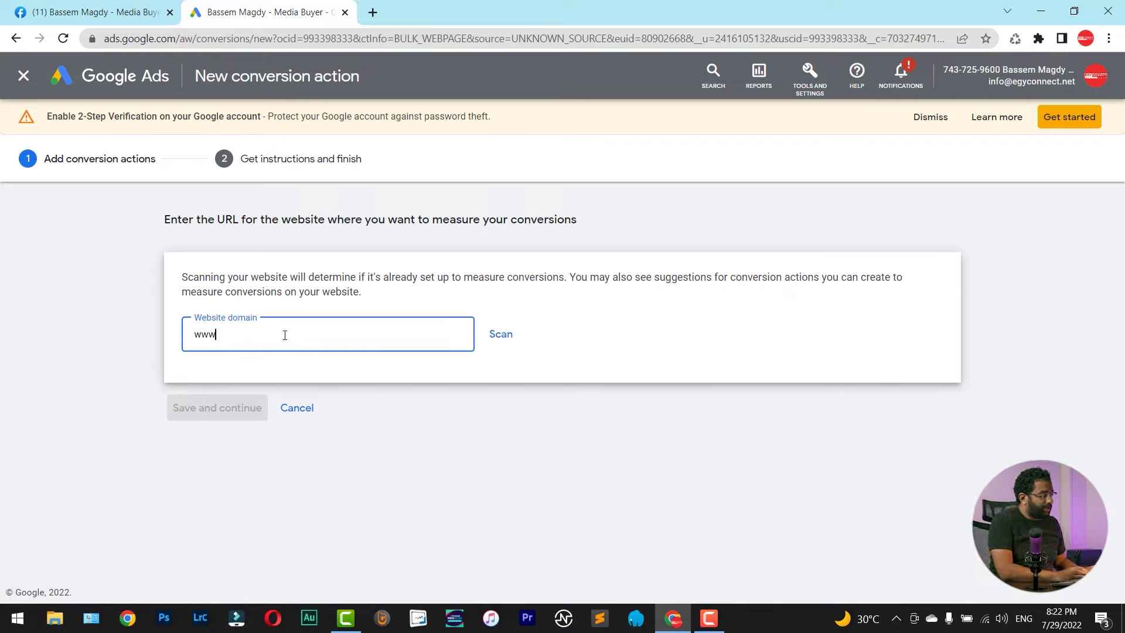
pyautogui.write('ww')
pyautogui.write('.bassemmagdy.com/store')
pyautogui.click(501, 334)
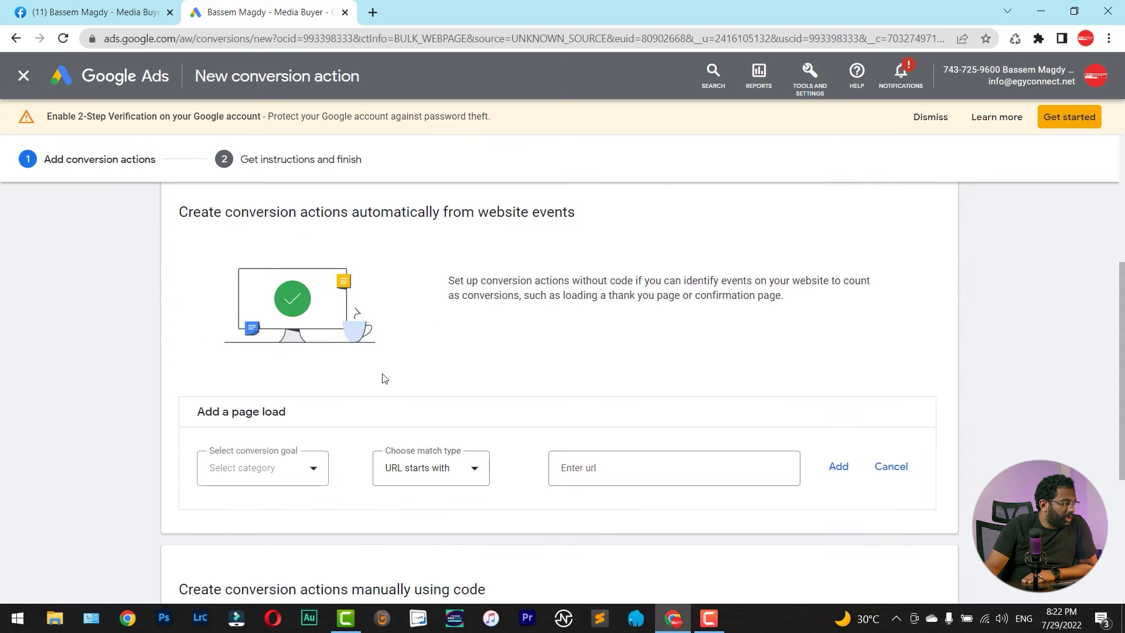
# Scroll to the page-load options and highlight the manual-code and automatic-events headings.
pyautogui.scroll(-5, 383, 378)
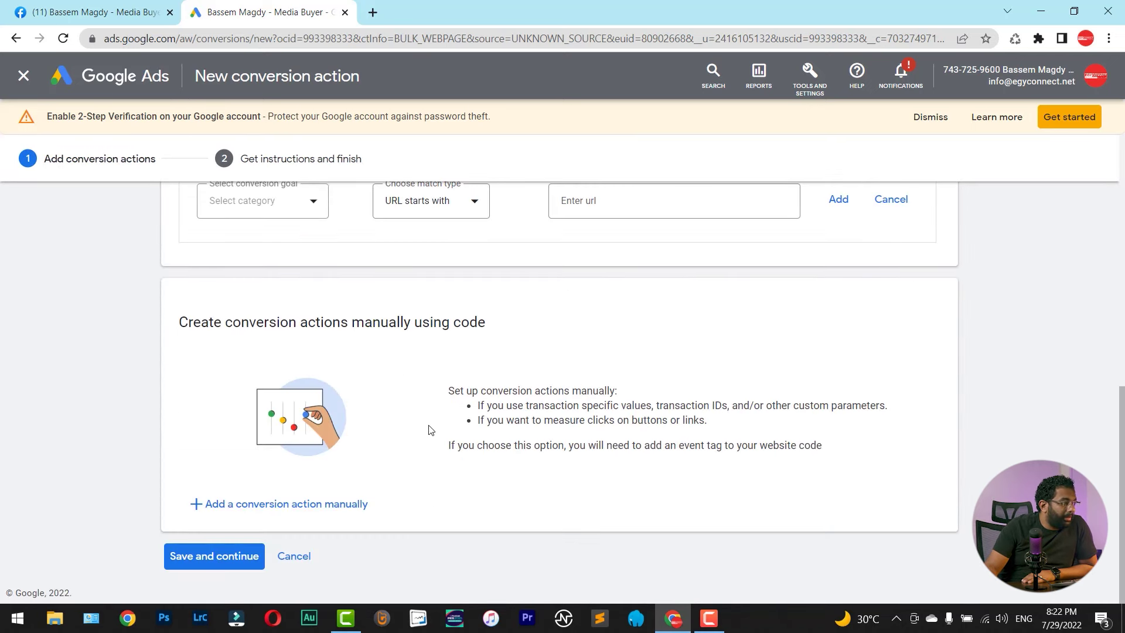
pyautogui.scroll(-2, 429, 430)
pyautogui.scroll(-5, 372, 288)
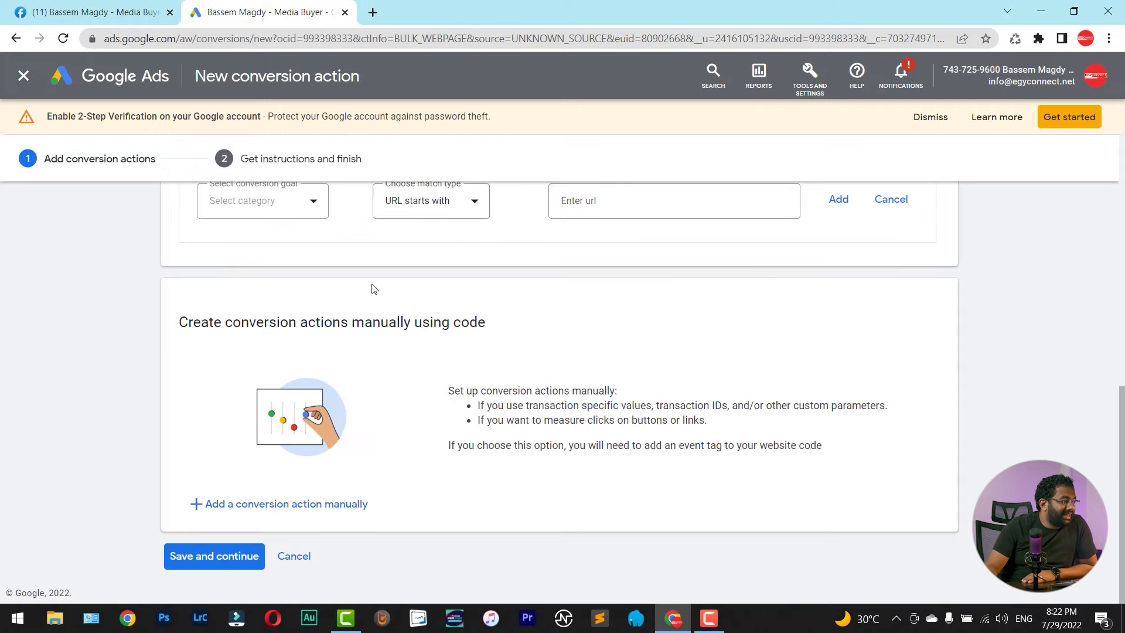
pyautogui.moveTo(507, 332); pyautogui.dragTo(195, 323)
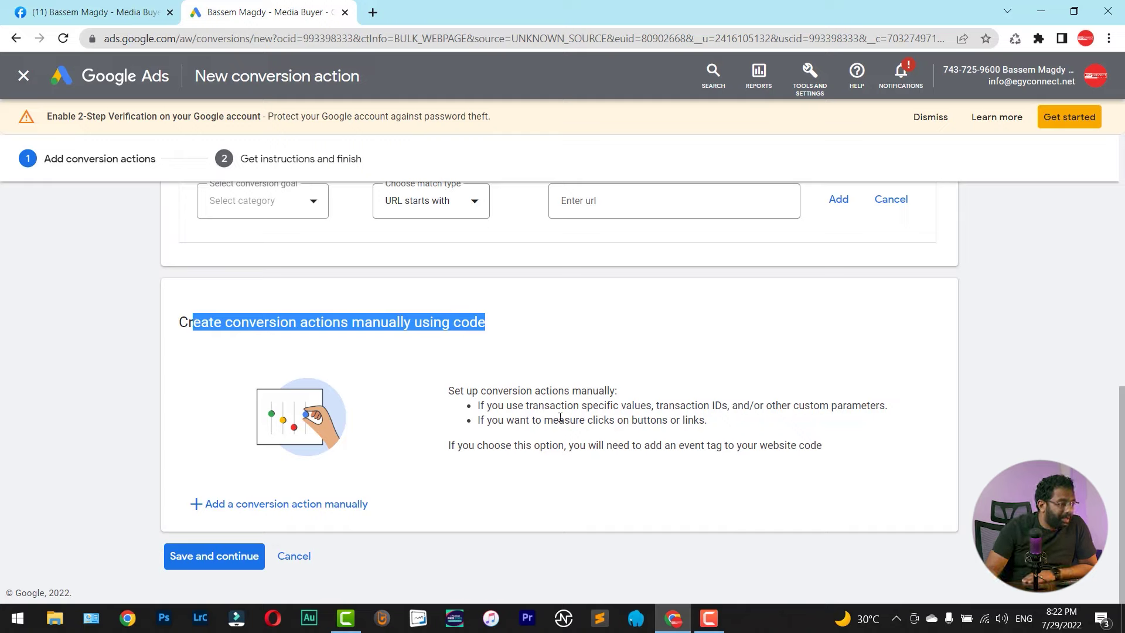
pyautogui.doubleClick(422, 322)
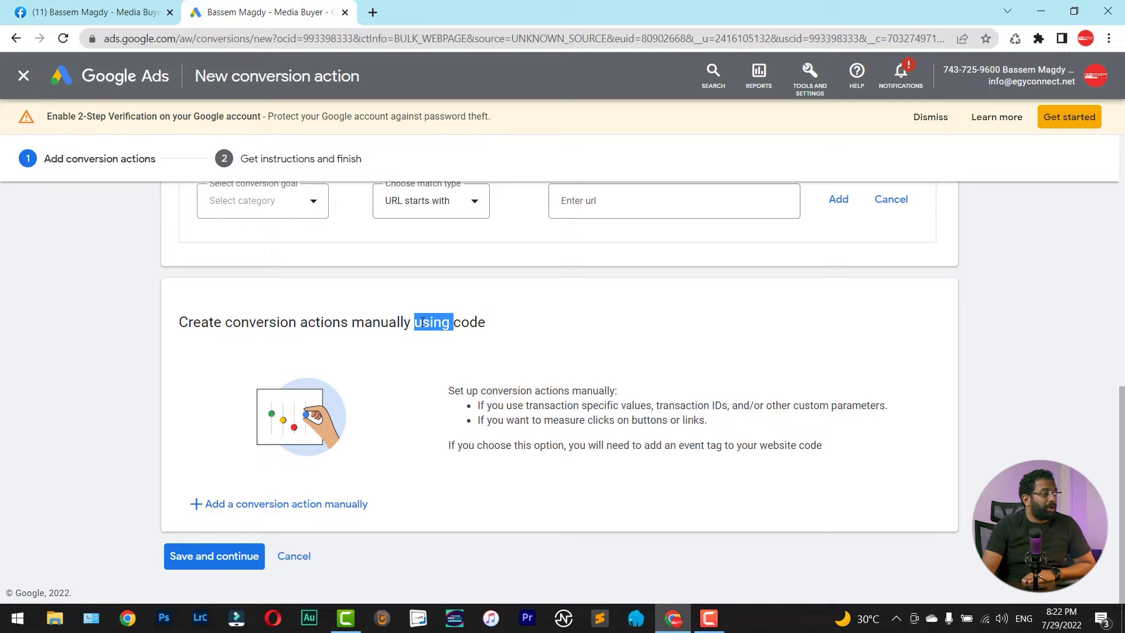
pyautogui.scroll(5, 419, 325)
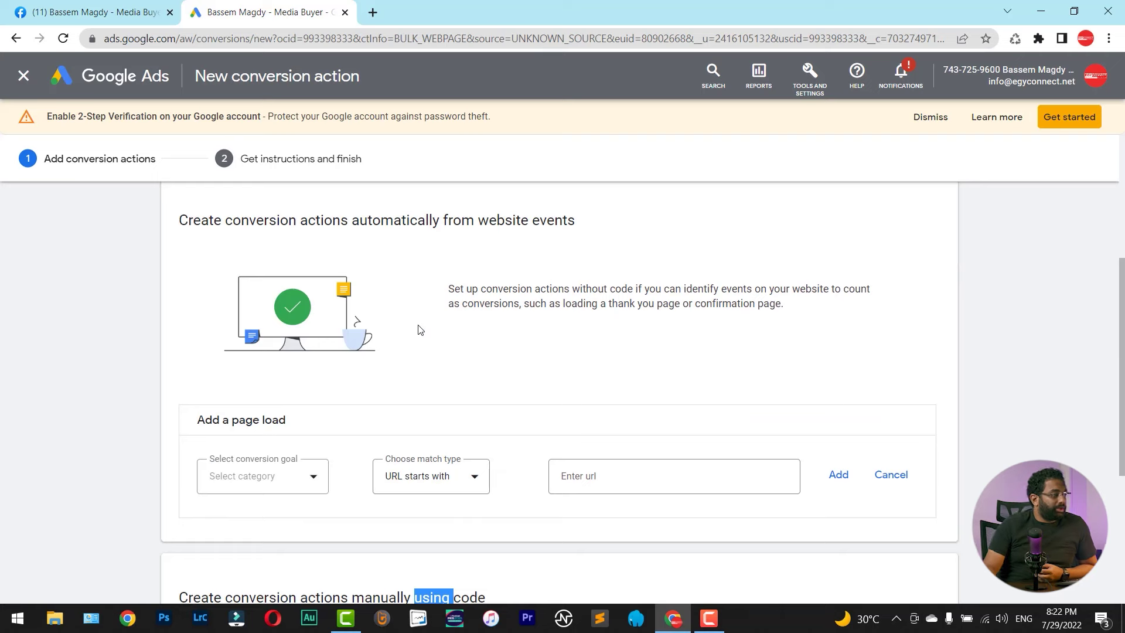
pyautogui.scroll(-3, 419, 328)
pyautogui.scroll(3, 419, 329)
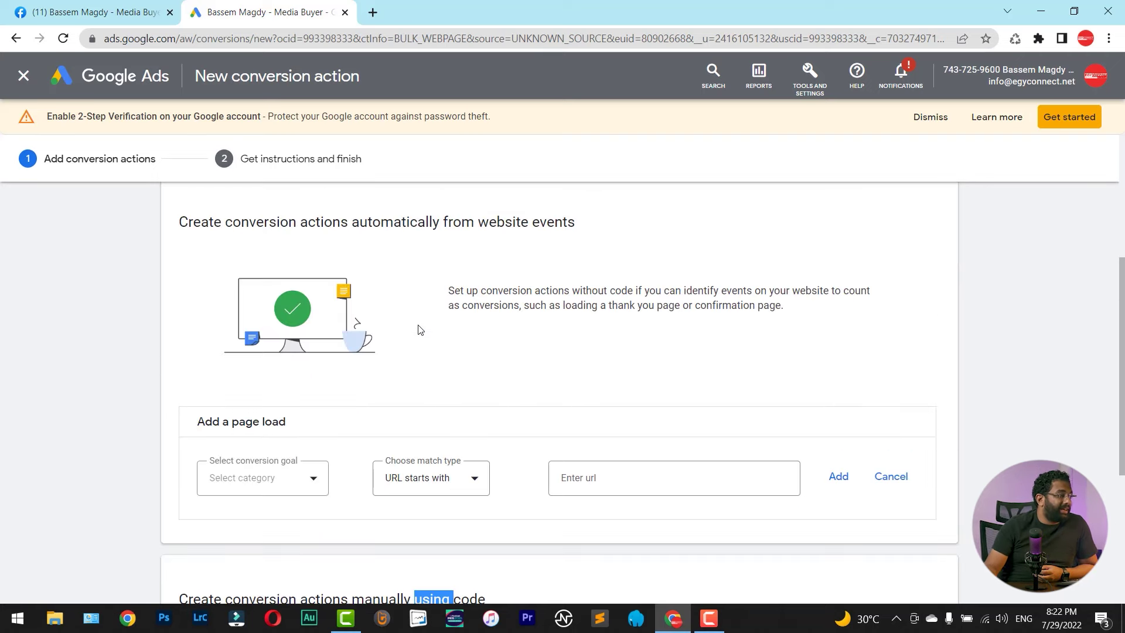
pyautogui.moveTo(602, 231); pyautogui.dragTo(485, 223)
pyautogui.click(410, 234)
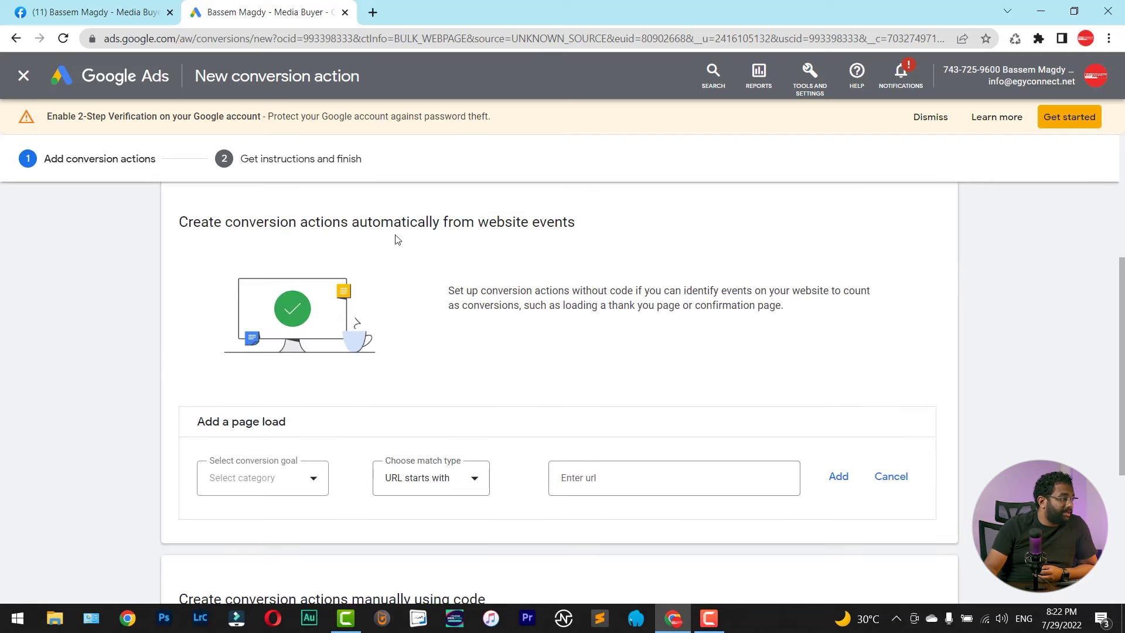
pyautogui.moveTo(359, 229); pyautogui.dragTo(486, 220)
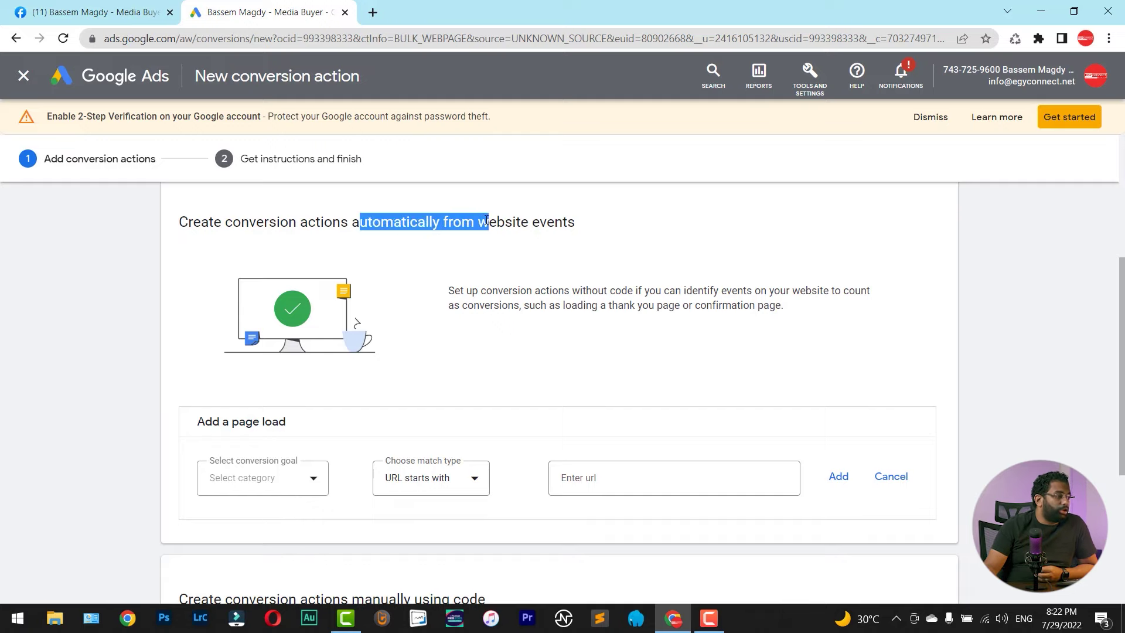
pyautogui.click(372, 13)
# Load the online store's home page in a new tab and browse its products.
pyautogui.write('www.')
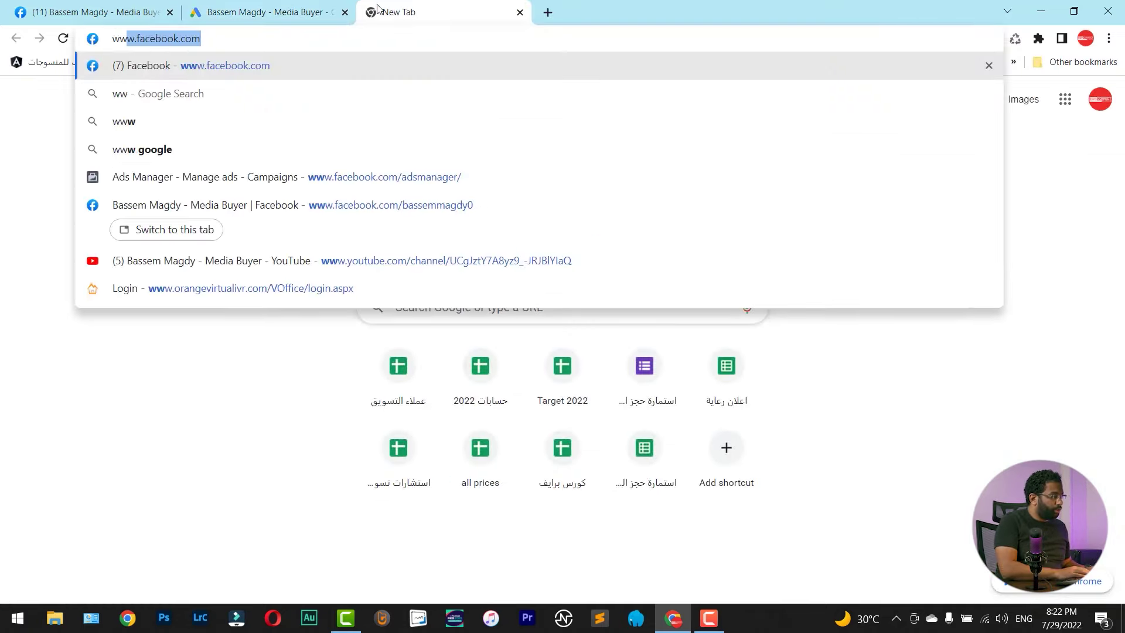
pyautogui.write('ba')
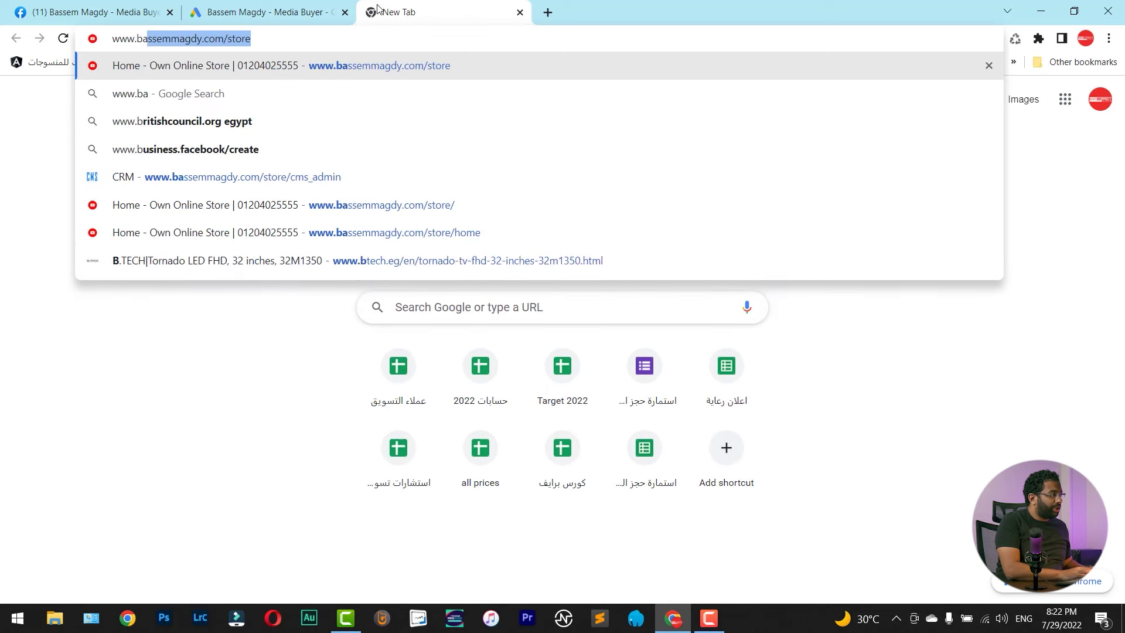
pyautogui.press('Return')
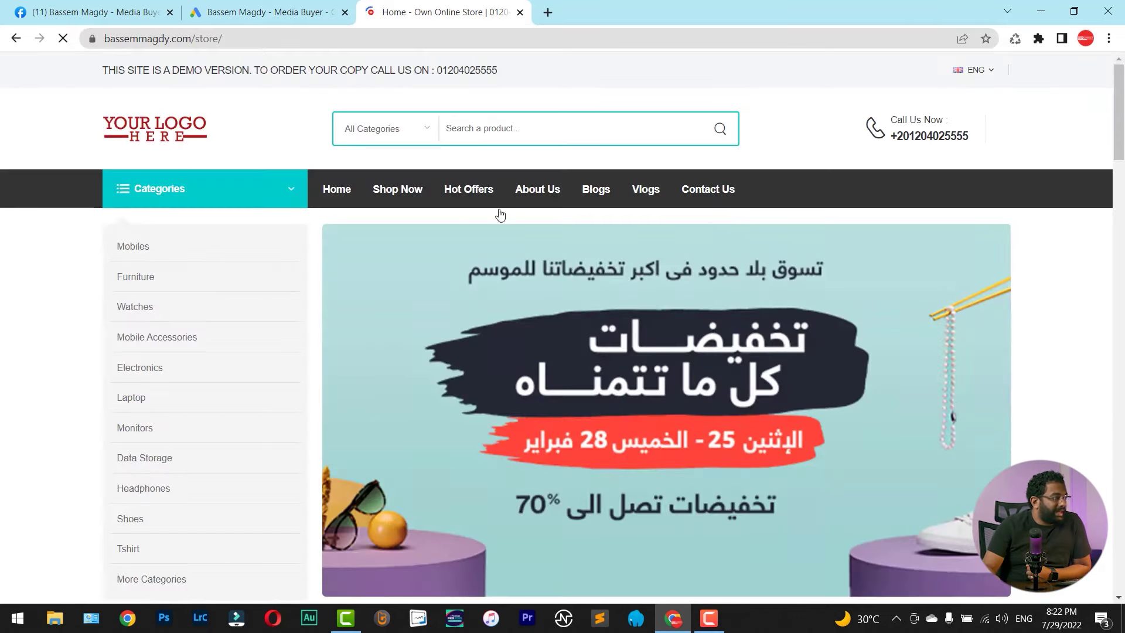
pyautogui.scroll(-2, 424, 324)
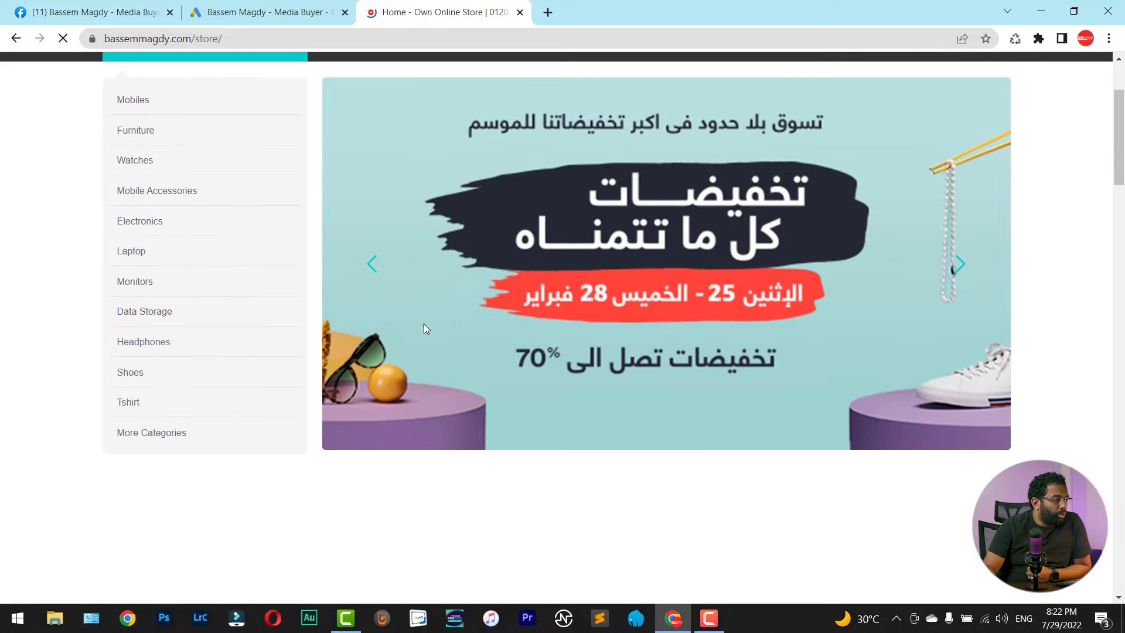
pyautogui.scroll(-3, 425, 327)
pyautogui.scroll(-10, 425, 326)
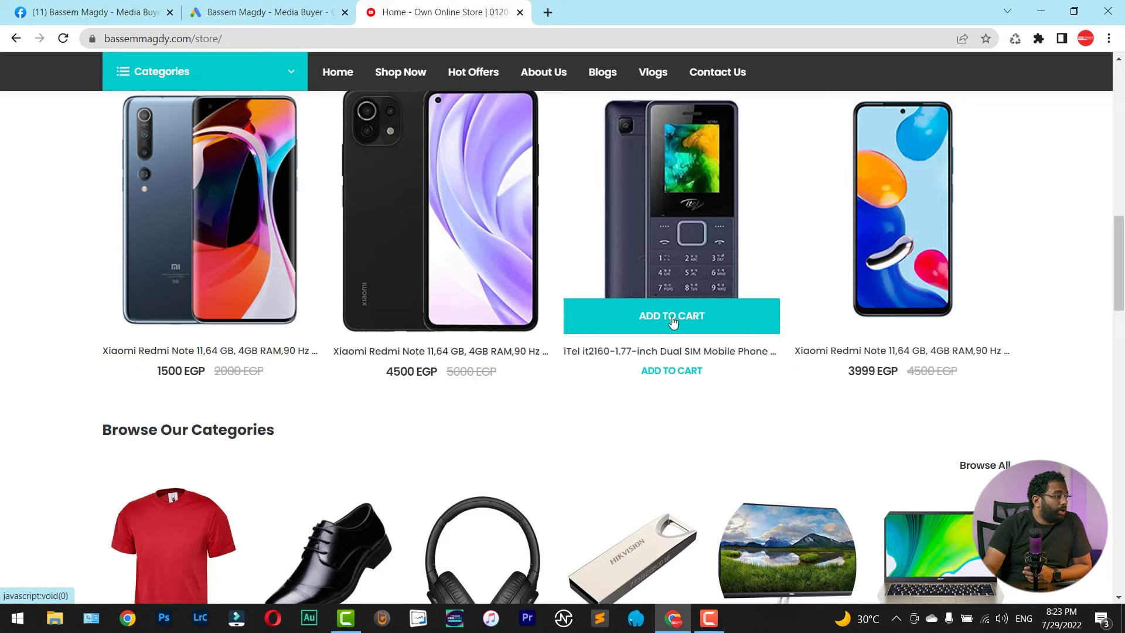
# Add the iTel it2160 dual SIM phone to the cart and view the full cart.
pyautogui.click(638, 314)
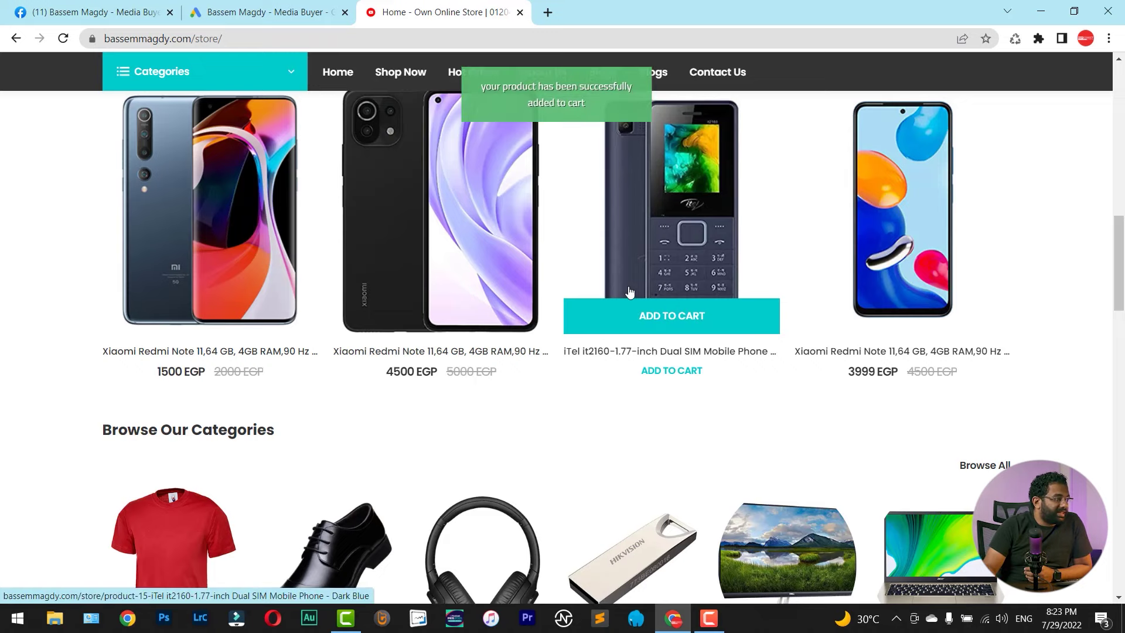
pyautogui.scroll(10, 632, 305)
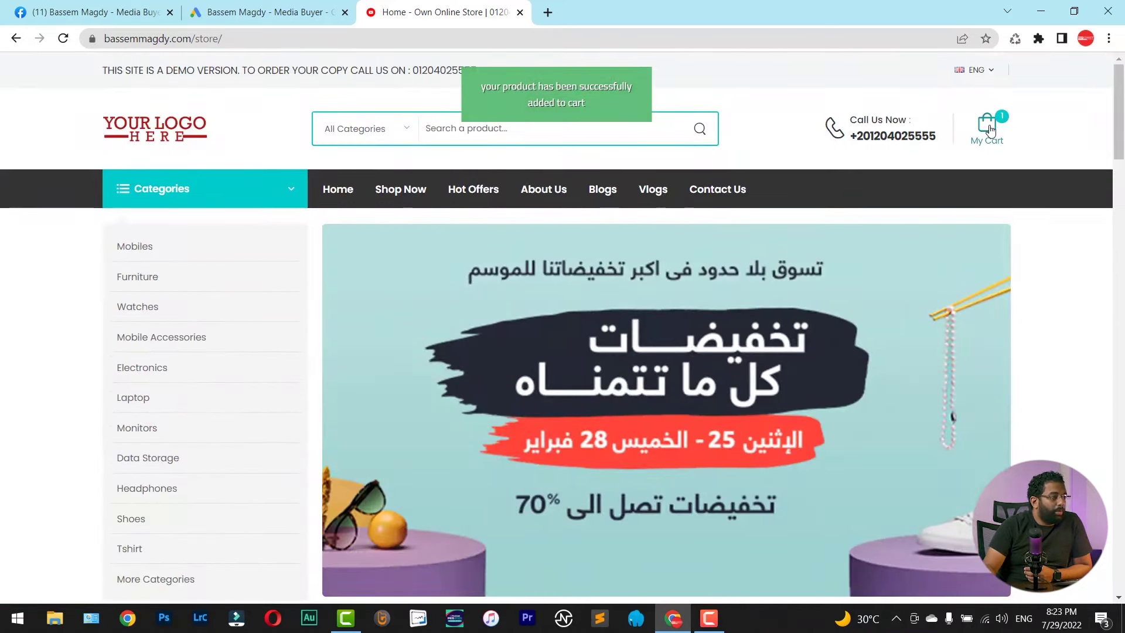
pyautogui.click(986, 124)
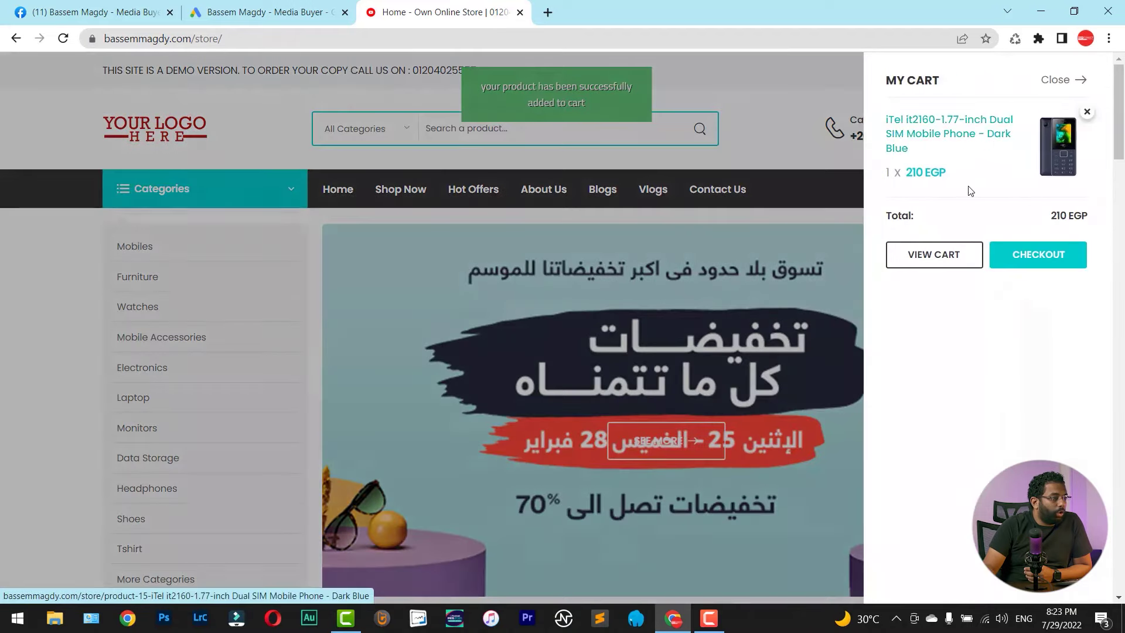
pyautogui.click(922, 256)
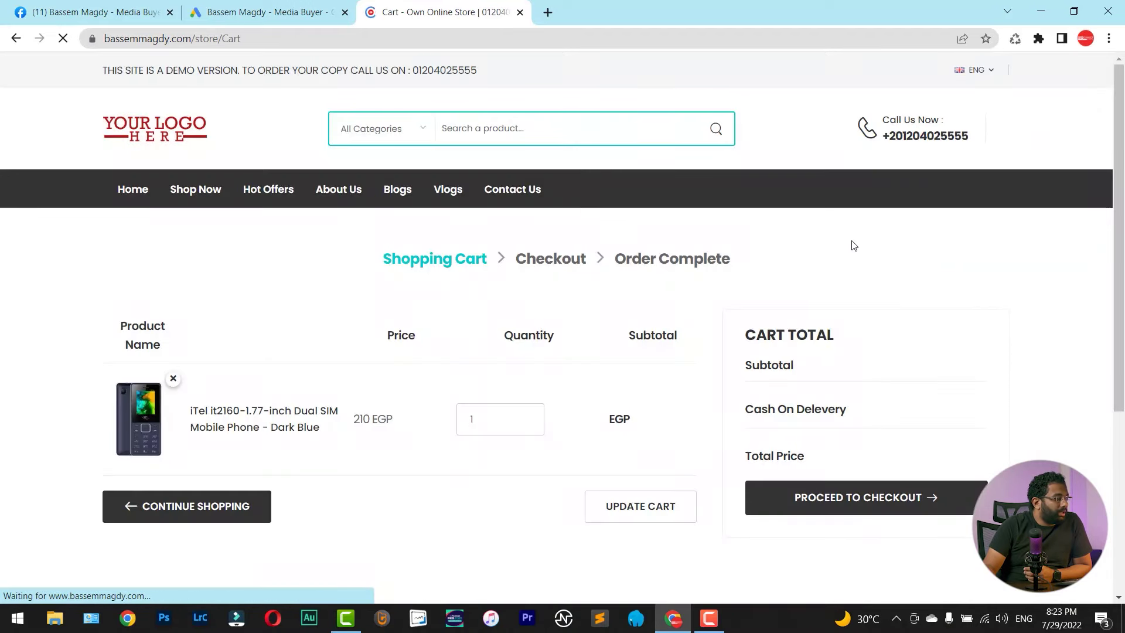
# Proceed to checkout and enter the buyer's name in the billing form.
pyautogui.click(837, 496)
pyautogui.scroll(-2, 820, 434)
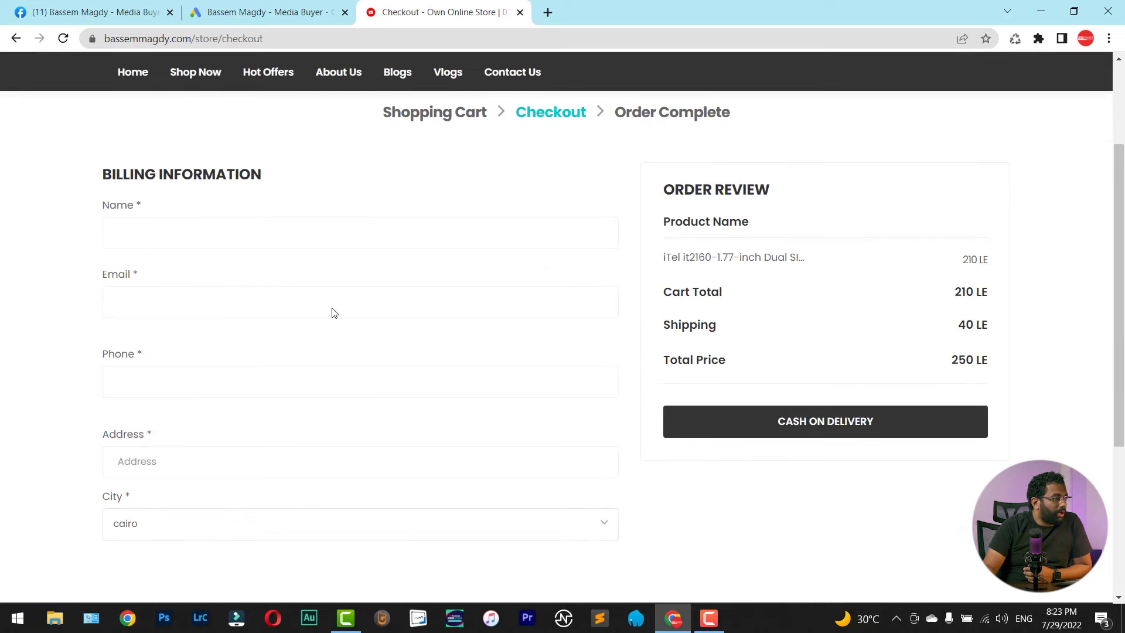
pyautogui.scroll(3, 625, 440)
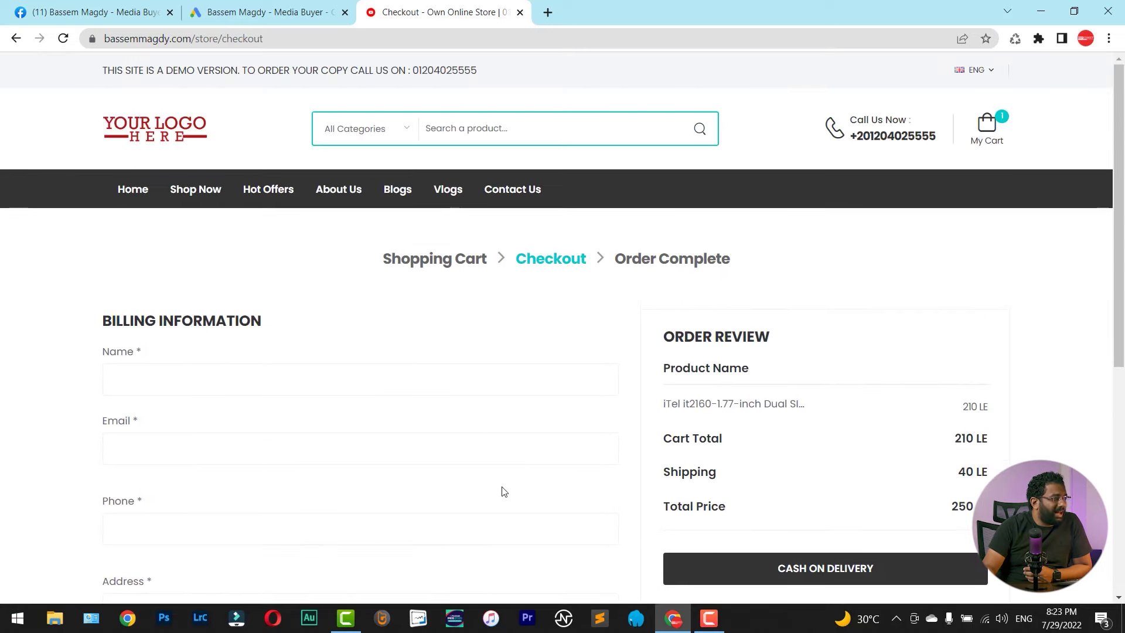
pyautogui.click(181, 380)
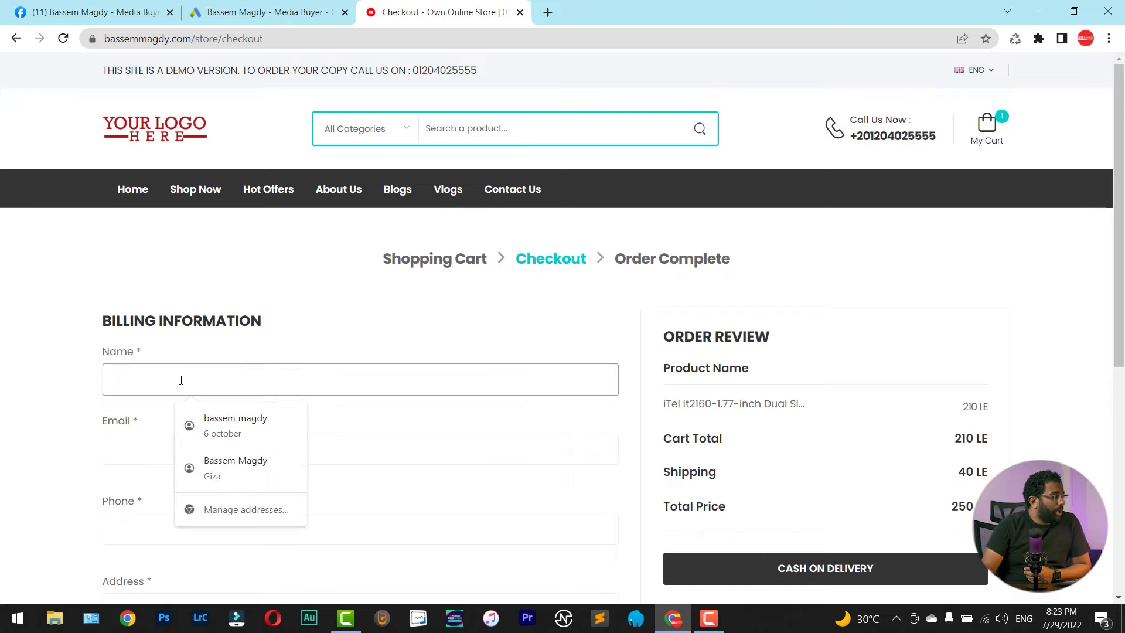
pyautogui.click(43, 384)
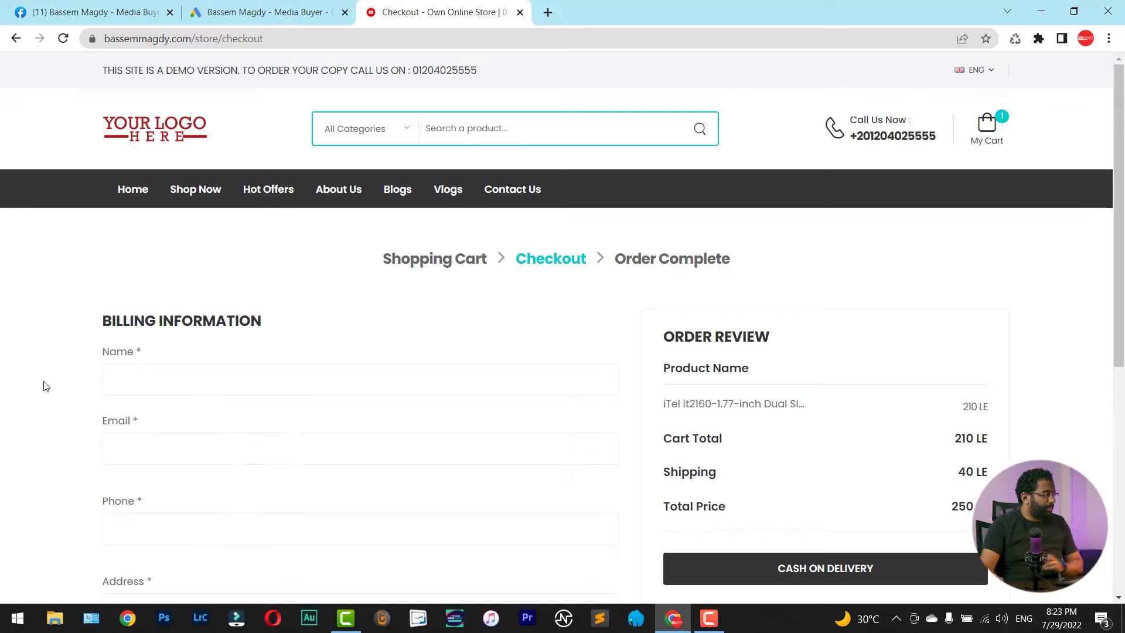
pyautogui.click(137, 375)
pyautogui.write('K')
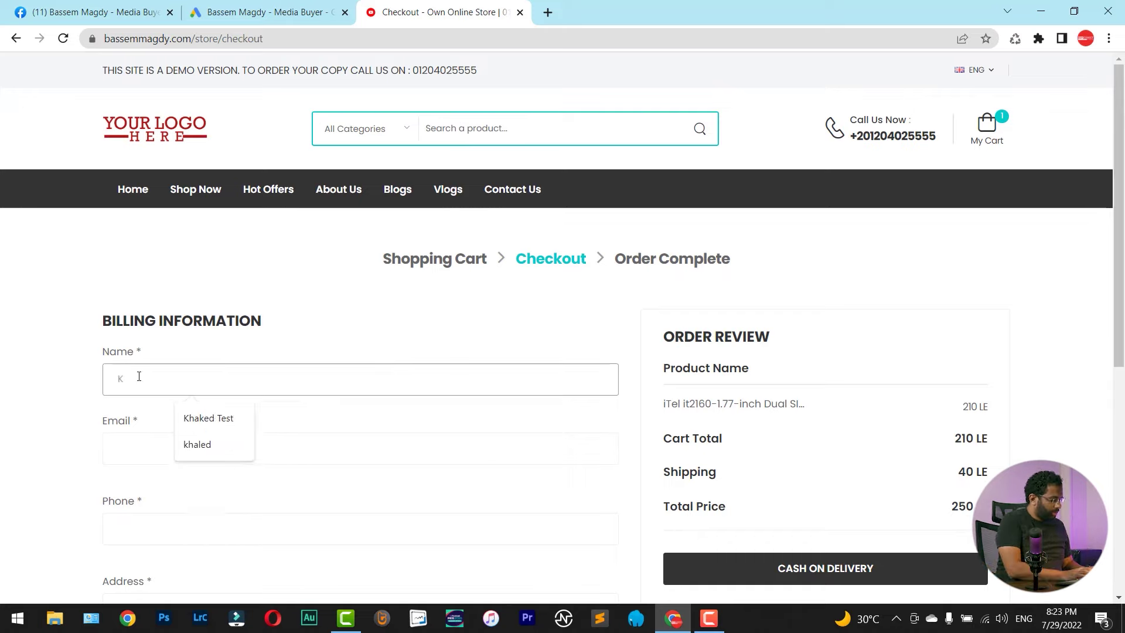
pyautogui.write('haled')
pyautogui.press('Tab')
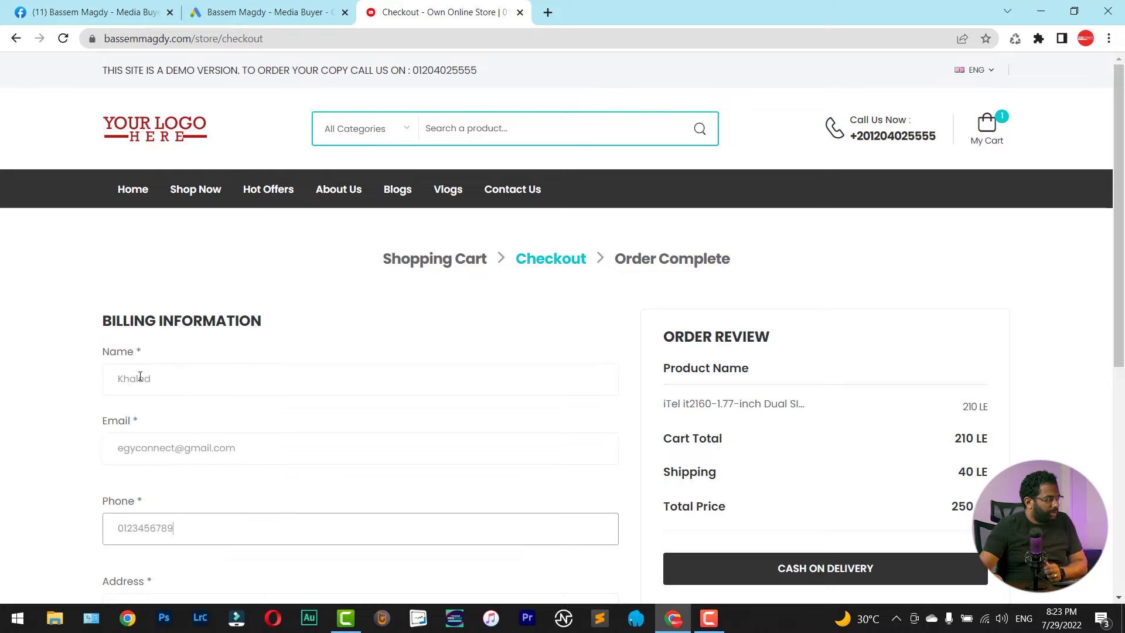
# Enter the delivery address and place the order as cash on delivery.
pyautogui.scroll(-4, 141, 375)
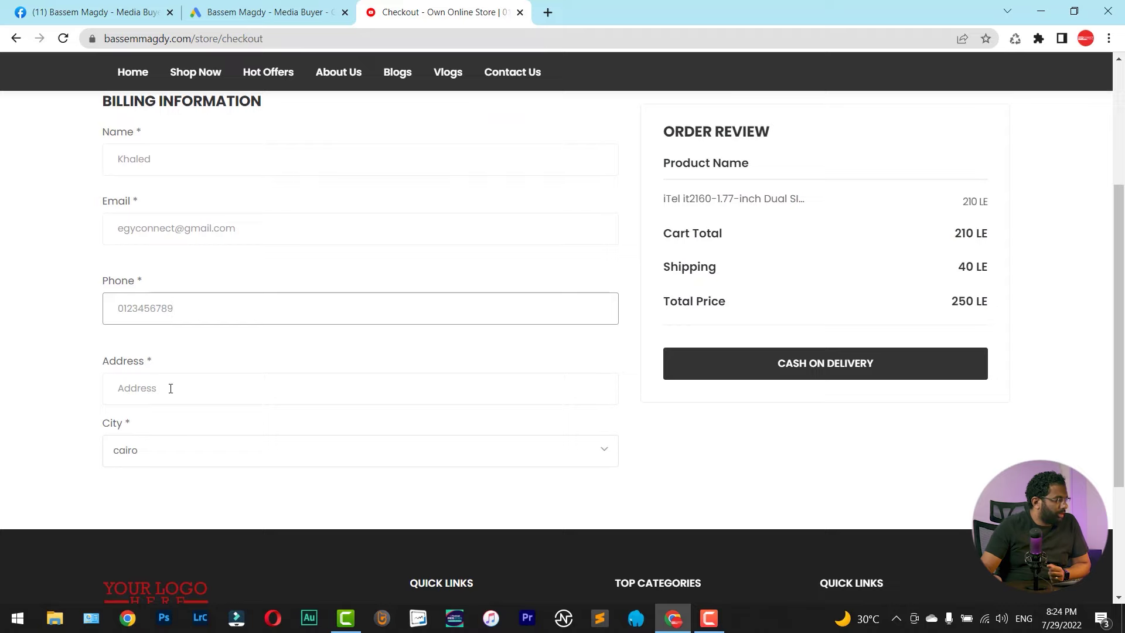
pyautogui.click(171, 387)
pyautogui.write('New cairo')
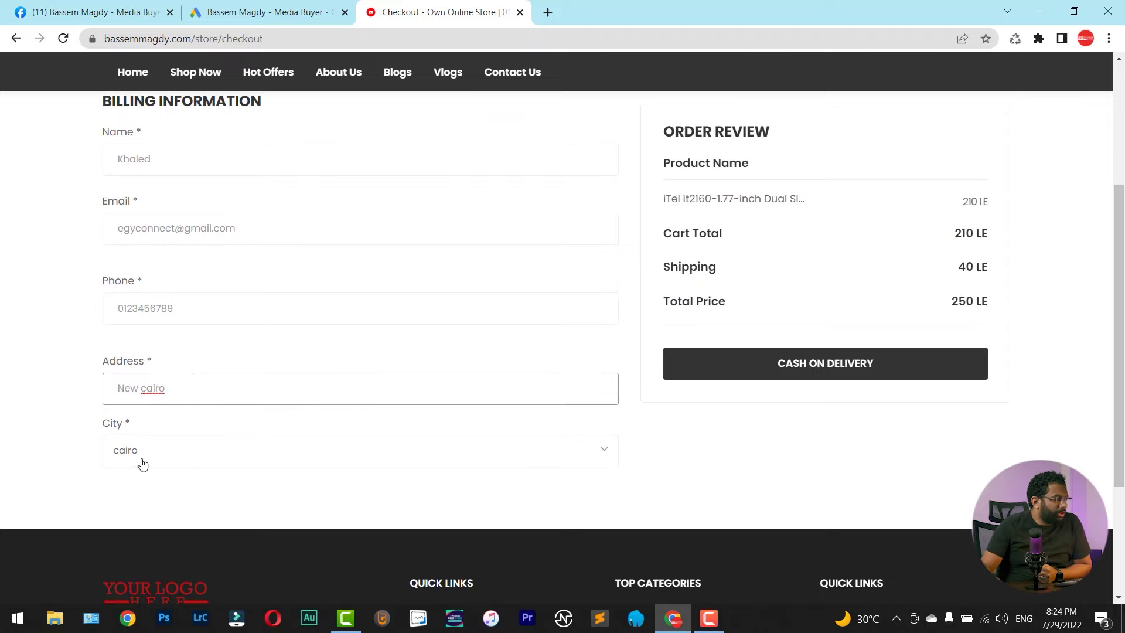
pyautogui.scroll(1, 648, 419)
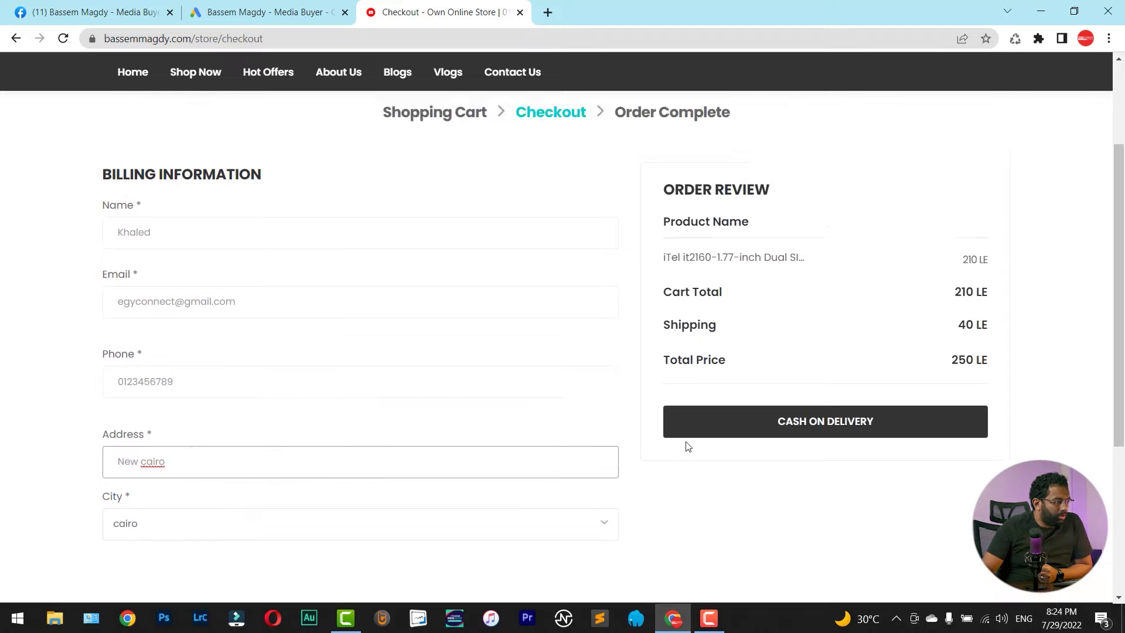
pyautogui.click(732, 429)
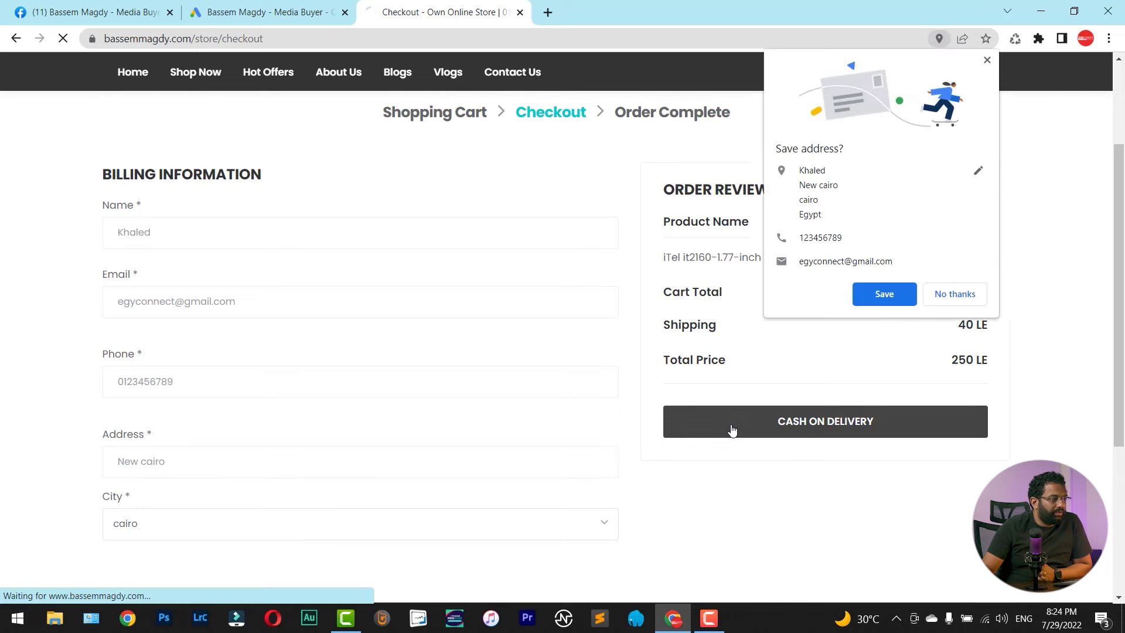
# Decline saving the address, check the invoice page's bill URL, and return to Google Ads.
pyautogui.click(958, 302)
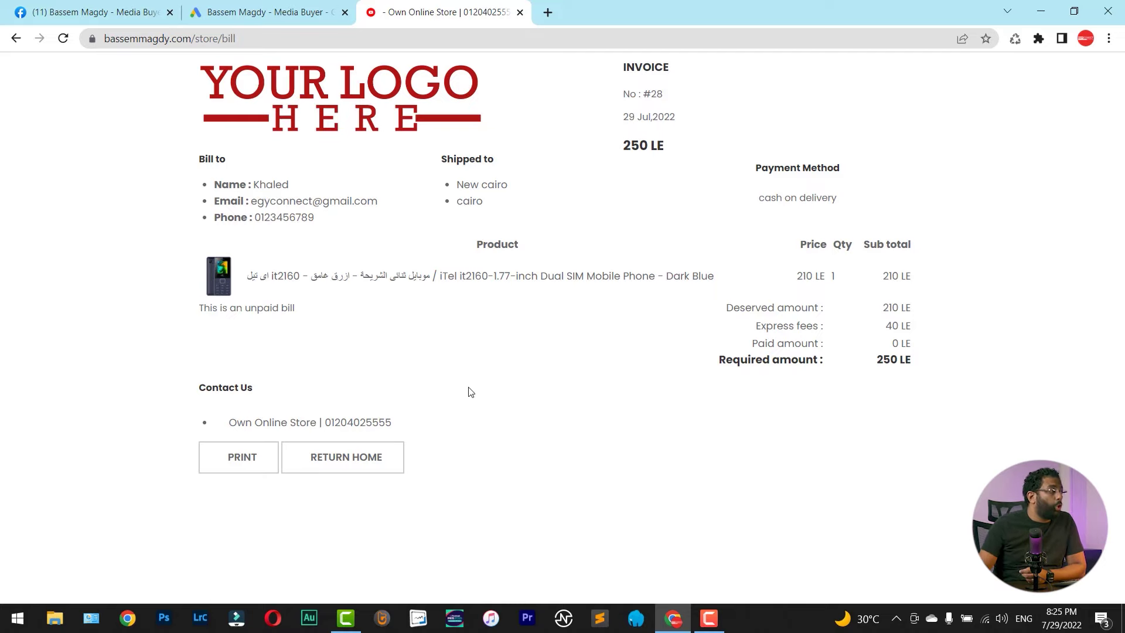
pyautogui.moveTo(237, 38); pyautogui.dragTo(95, 38)
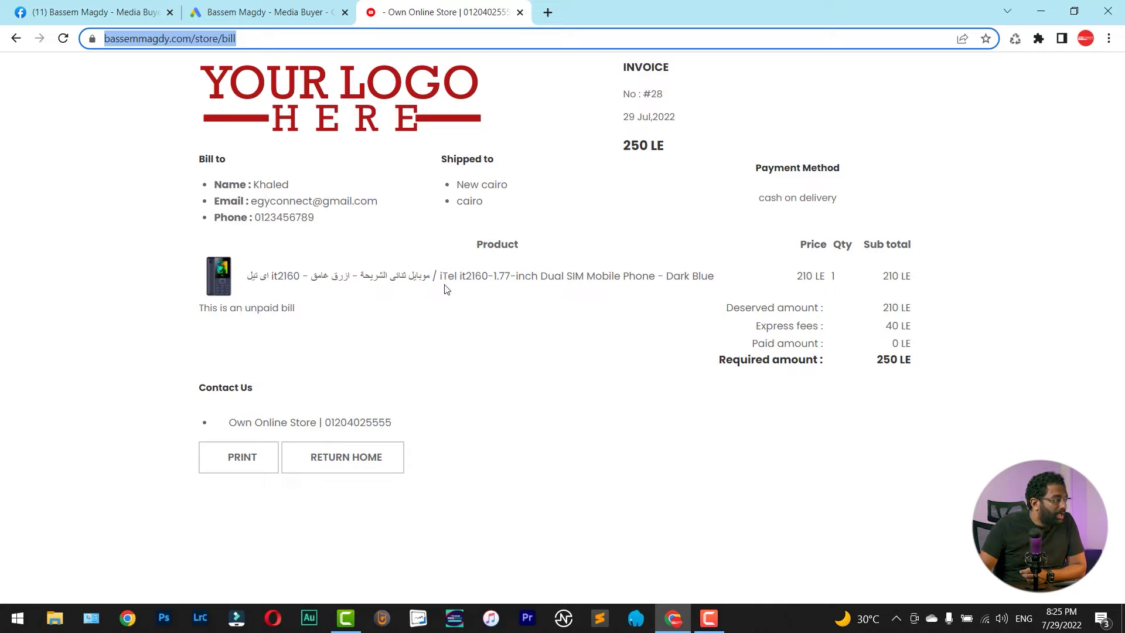
pyautogui.click(435, 317)
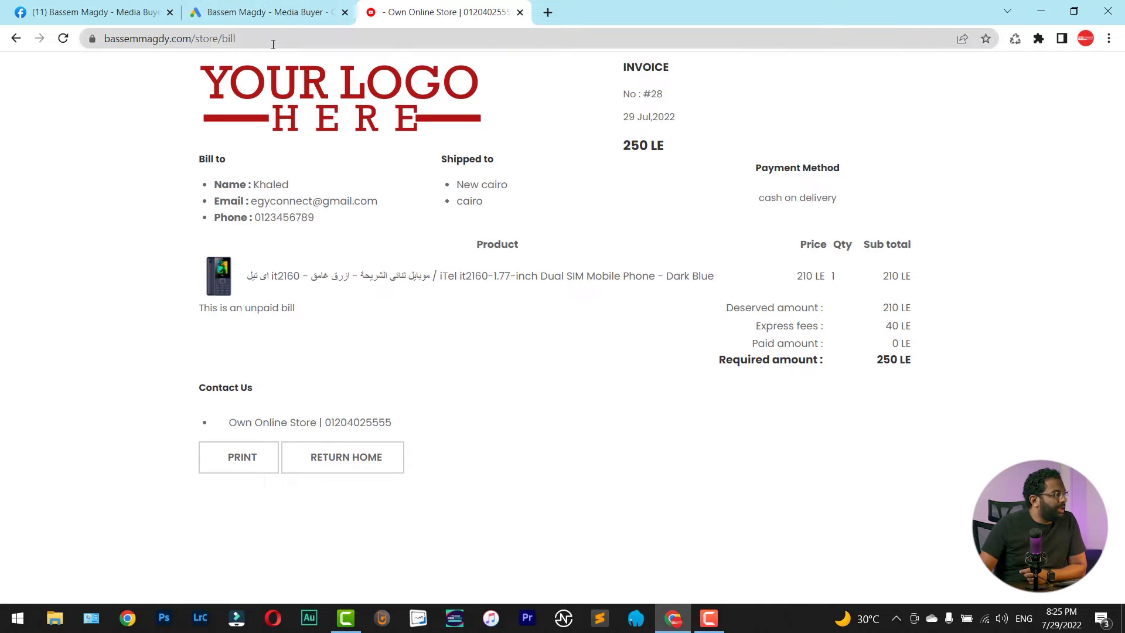
pyautogui.click(271, 17)
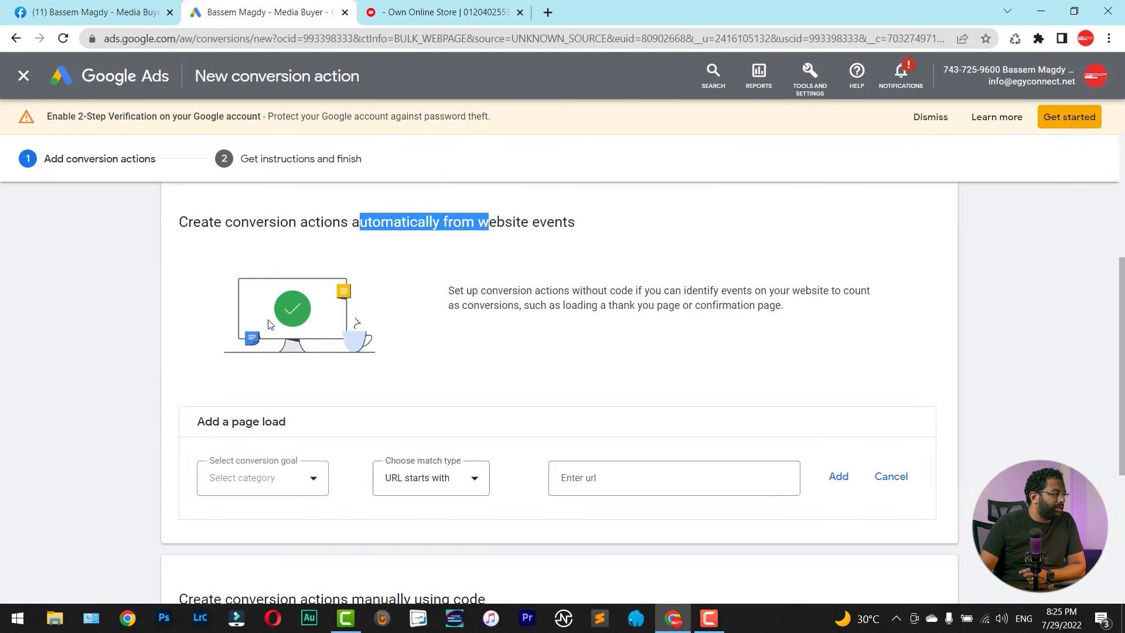
# Set the page-load conversion goal to Begin checkout, after trying Purchase and Add to cart.
pyautogui.scroll(-2, 270, 325)
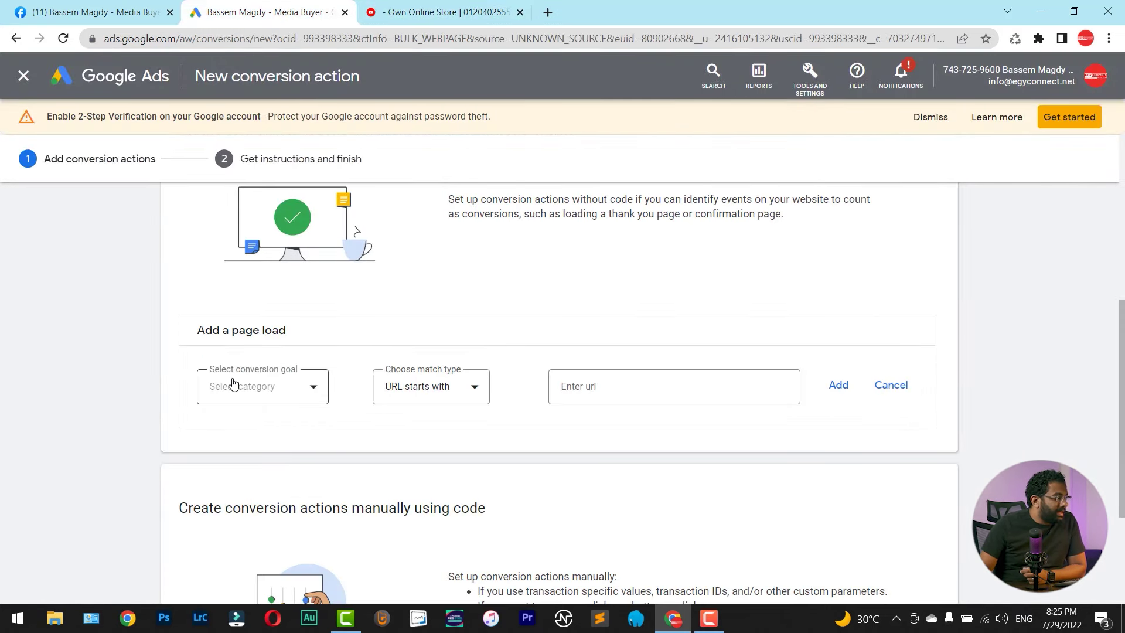
pyautogui.click(251, 397)
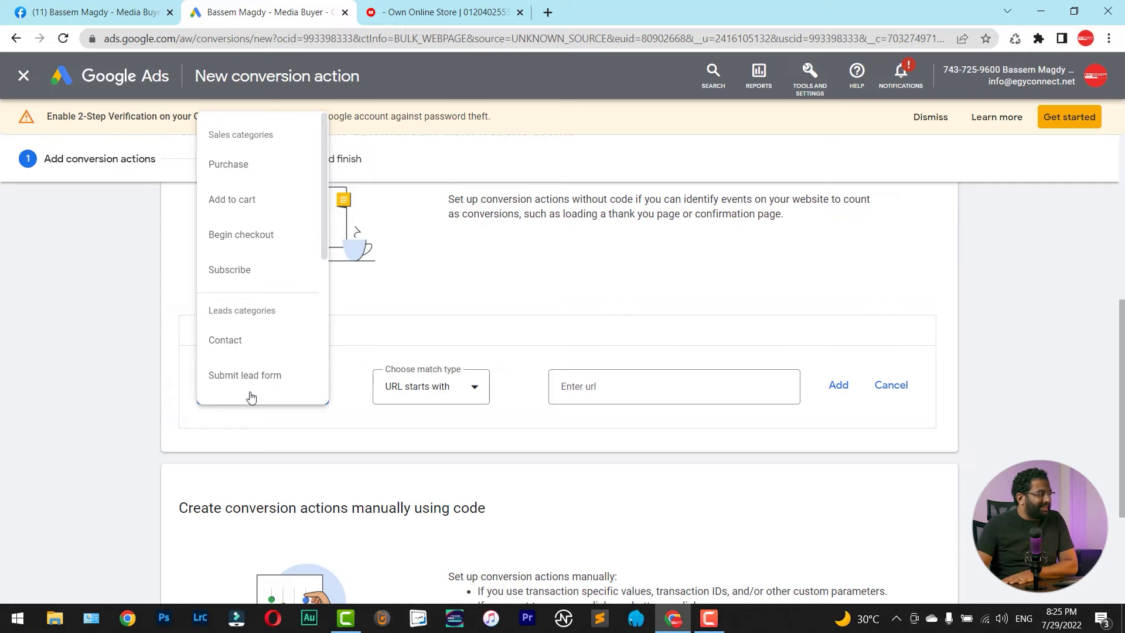
pyautogui.click(239, 170)
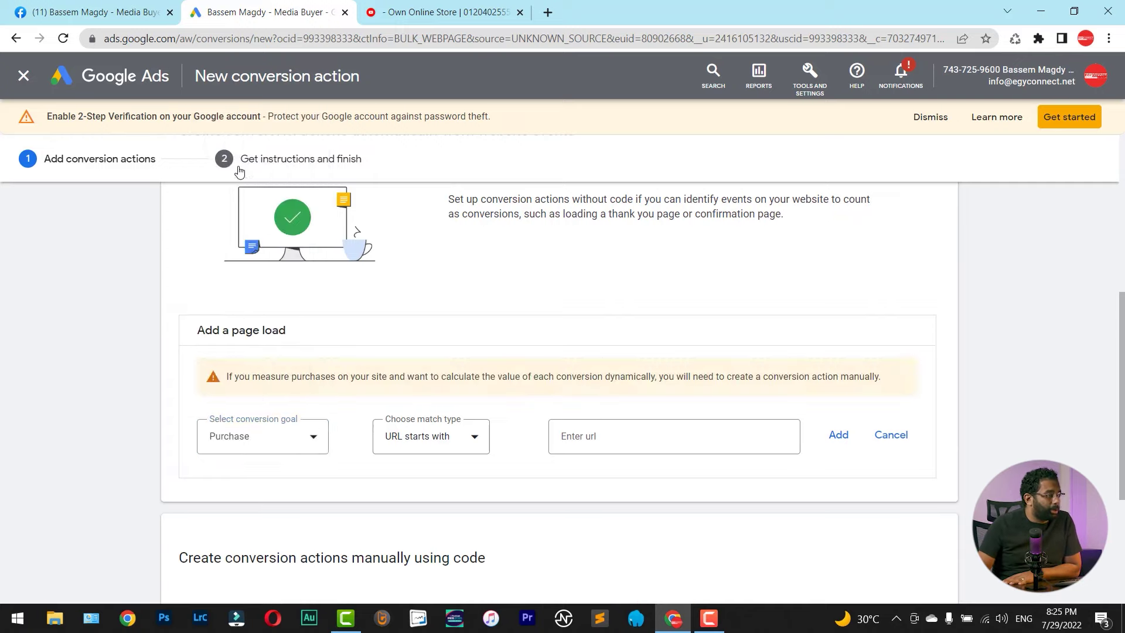
pyautogui.click(281, 436)
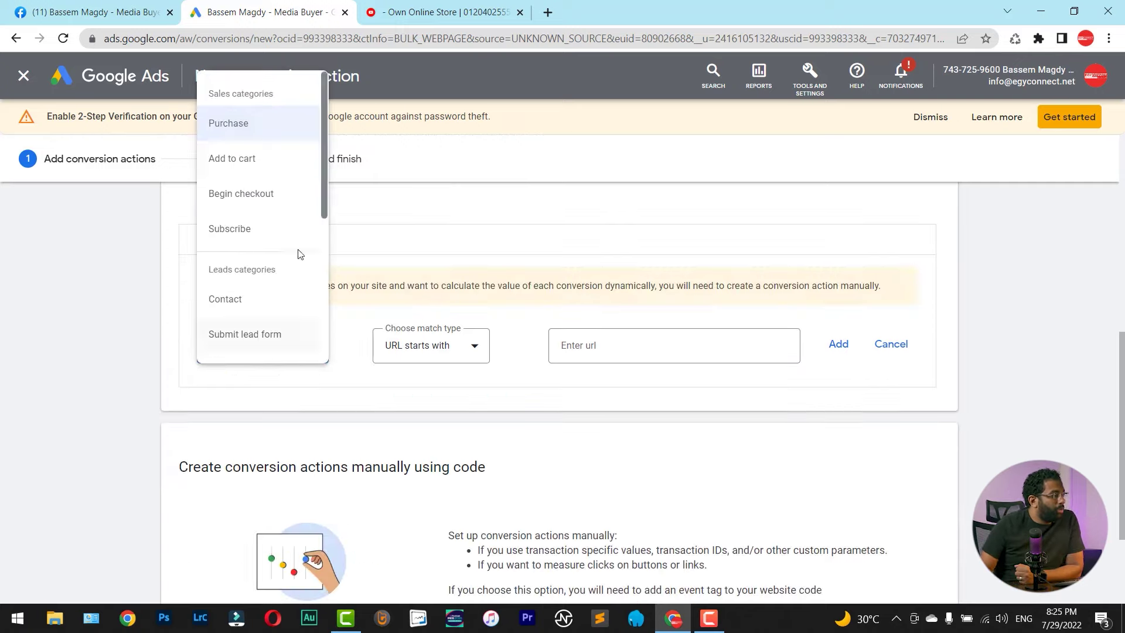
pyautogui.click(256, 162)
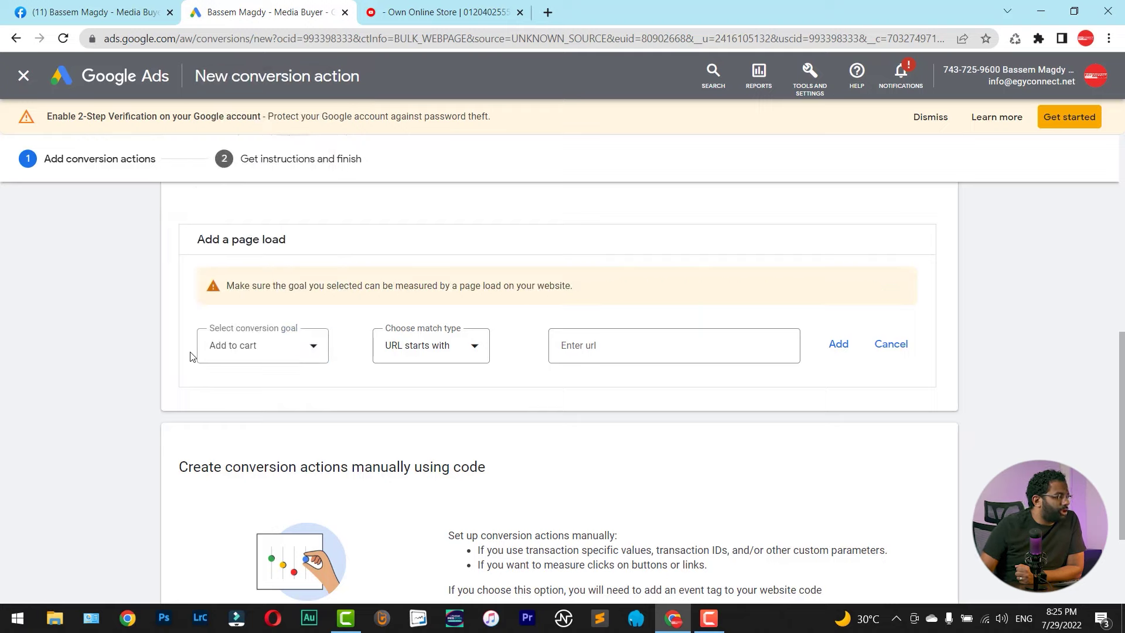
pyautogui.click(257, 350)
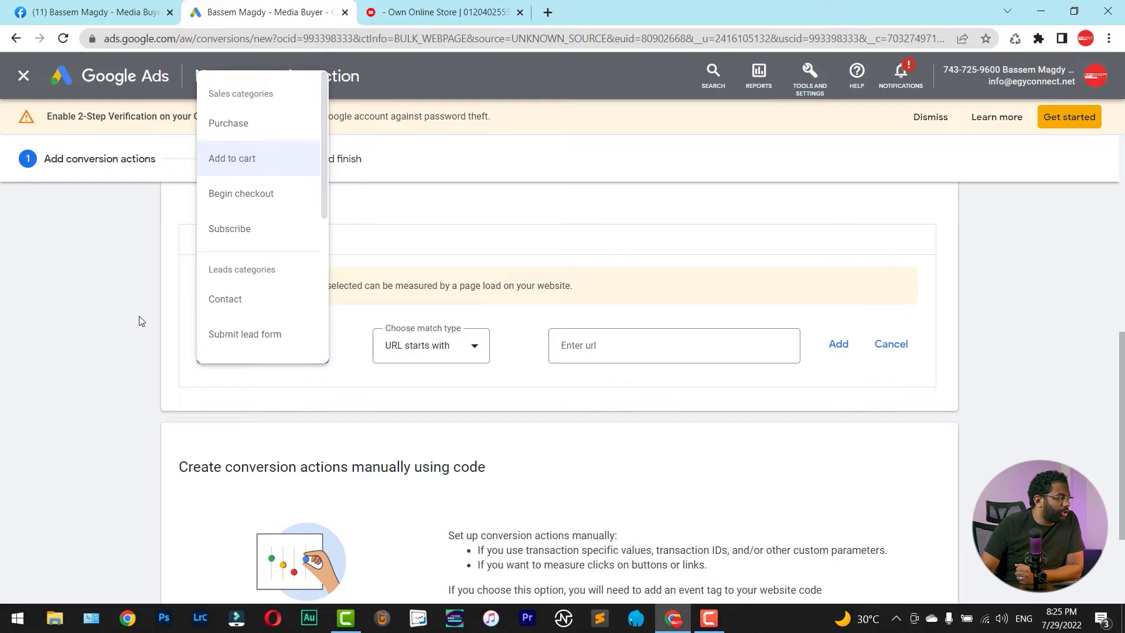
pyautogui.click(259, 199)
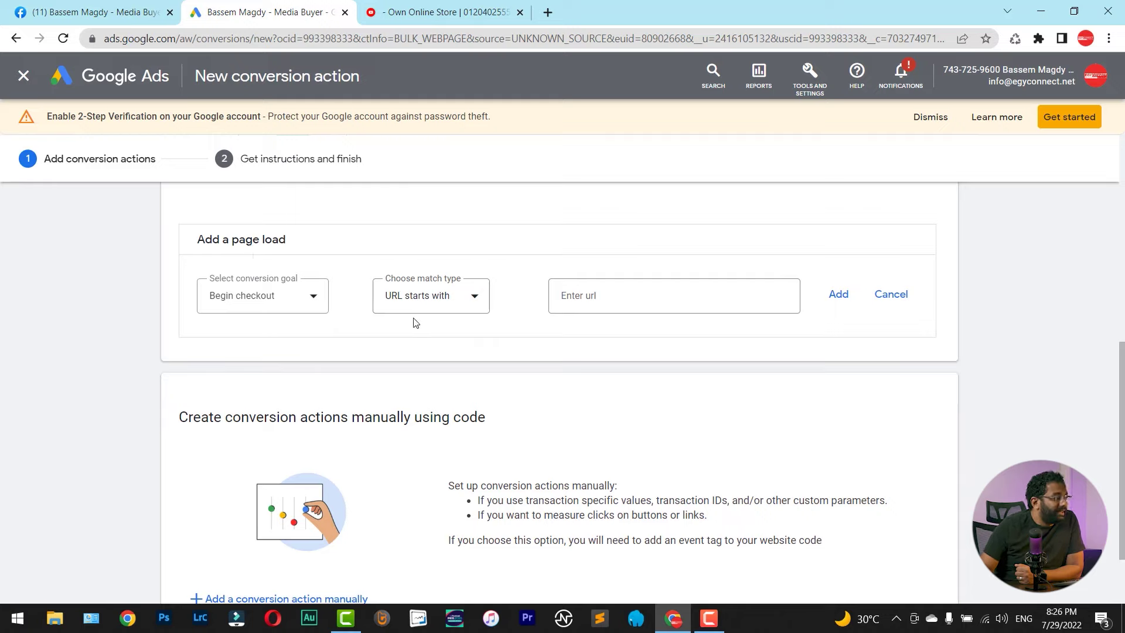
pyautogui.click(421, 296)
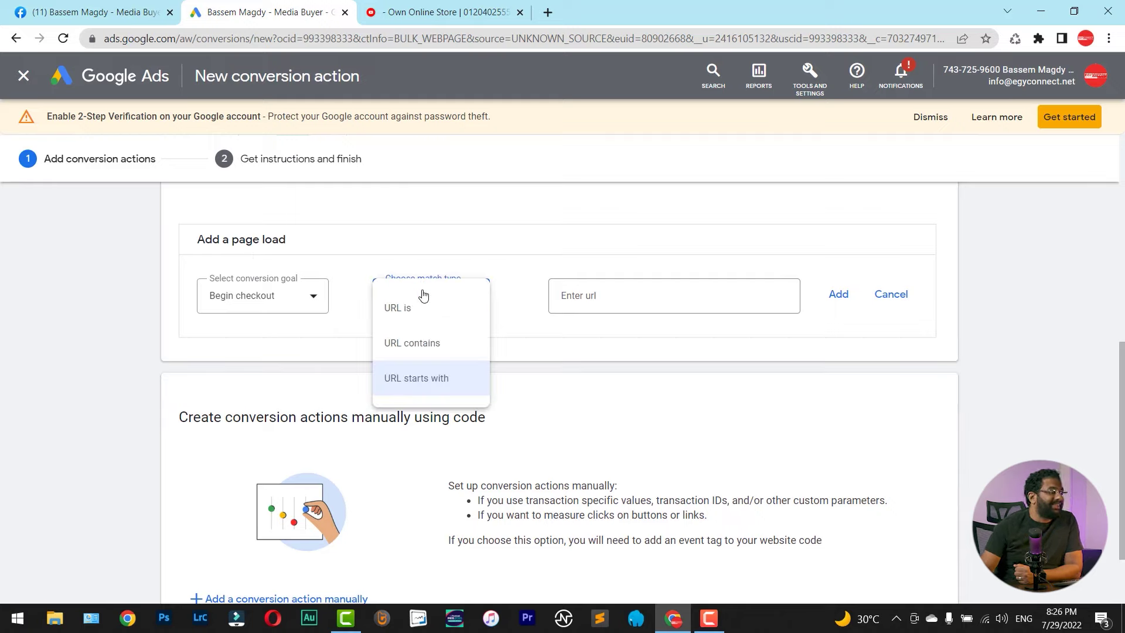
# Choose URL is as the page-load match type.
pyautogui.click(445, 12)
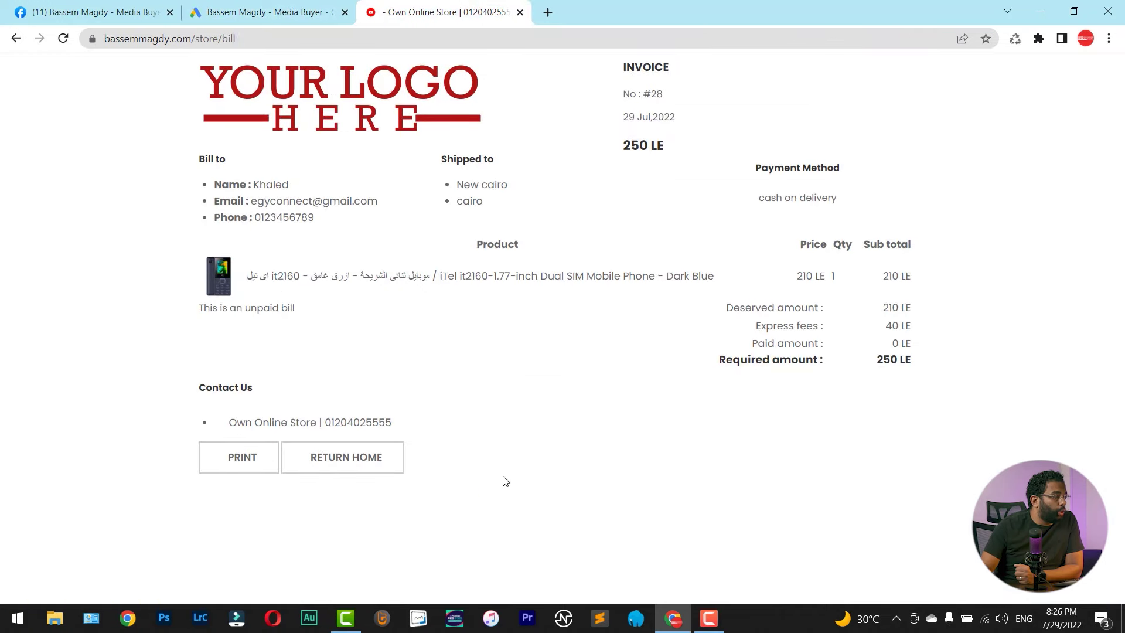
pyautogui.click(293, 39)
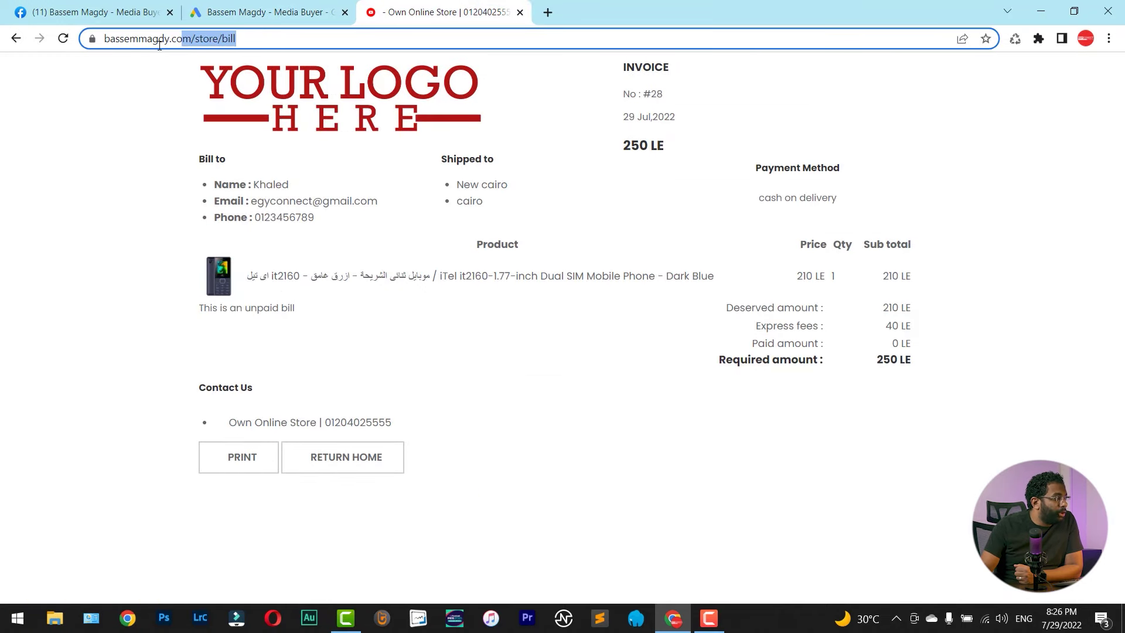
pyautogui.click(266, 11)
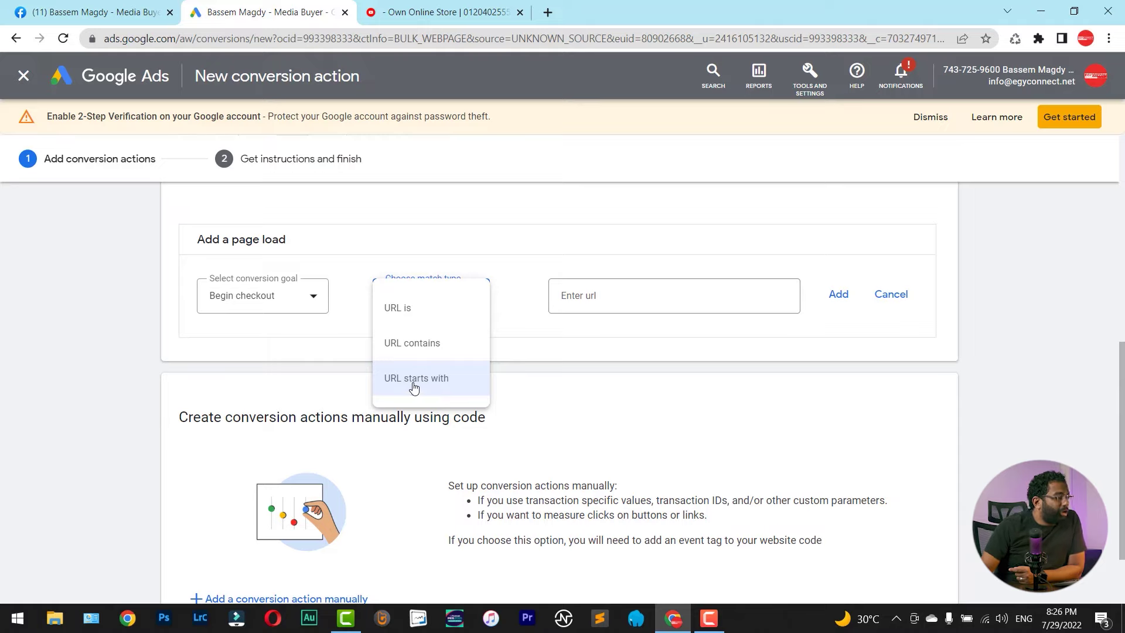
pyautogui.click(422, 313)
pyautogui.rightClick(502, 350)
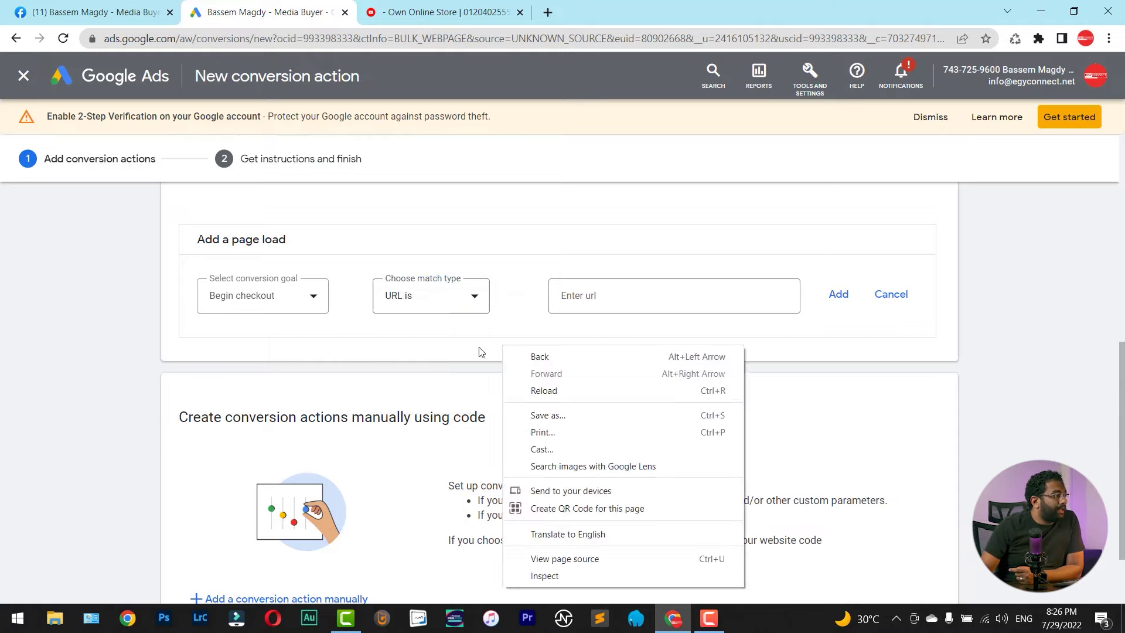
pyautogui.click(479, 351)
# Copy the store's /store/bill page URL and paste it into the Enter url field.
pyautogui.click(488, 7)
pyautogui.click(218, 44)
pyautogui.rightClick(179, 44)
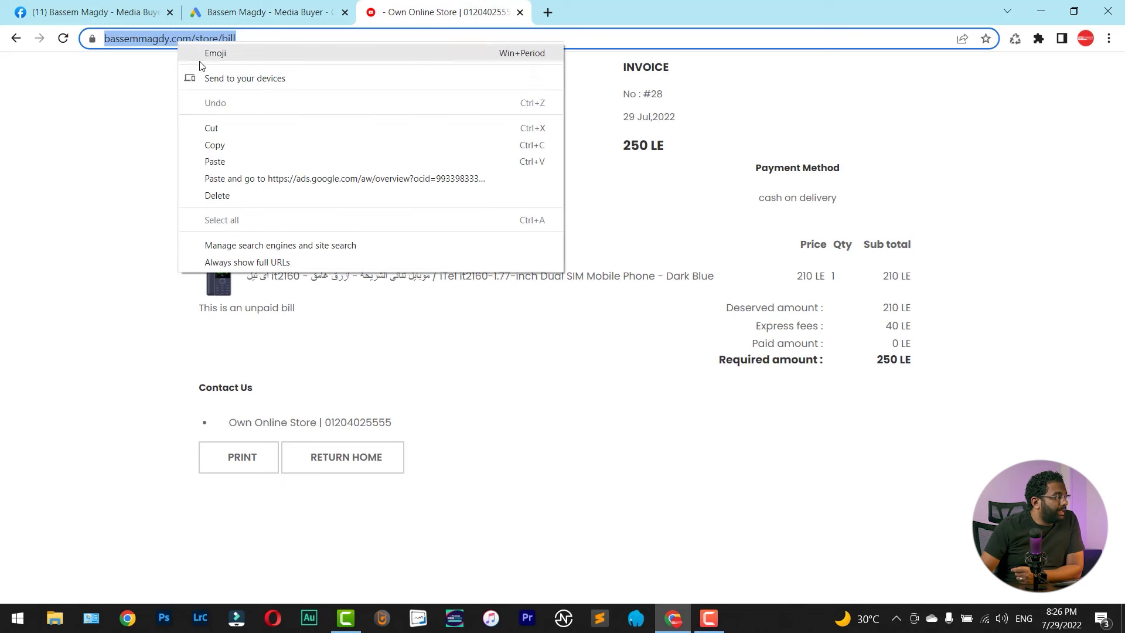
pyautogui.click(212, 144)
pyautogui.click(250, 16)
pyautogui.rightClick(573, 295)
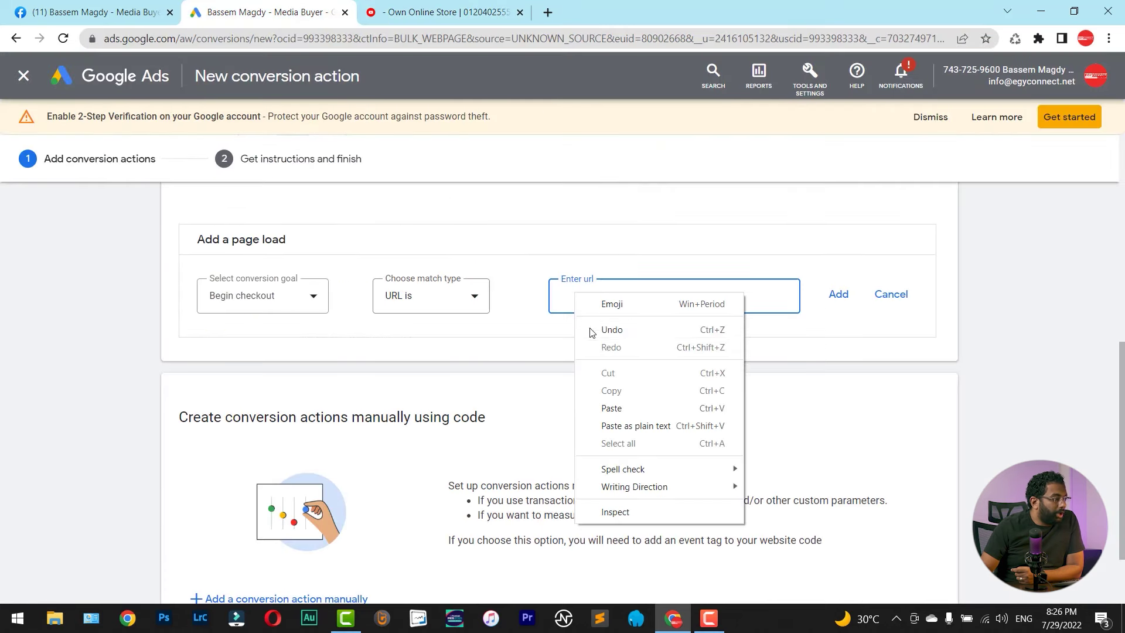
pyautogui.click(614, 403)
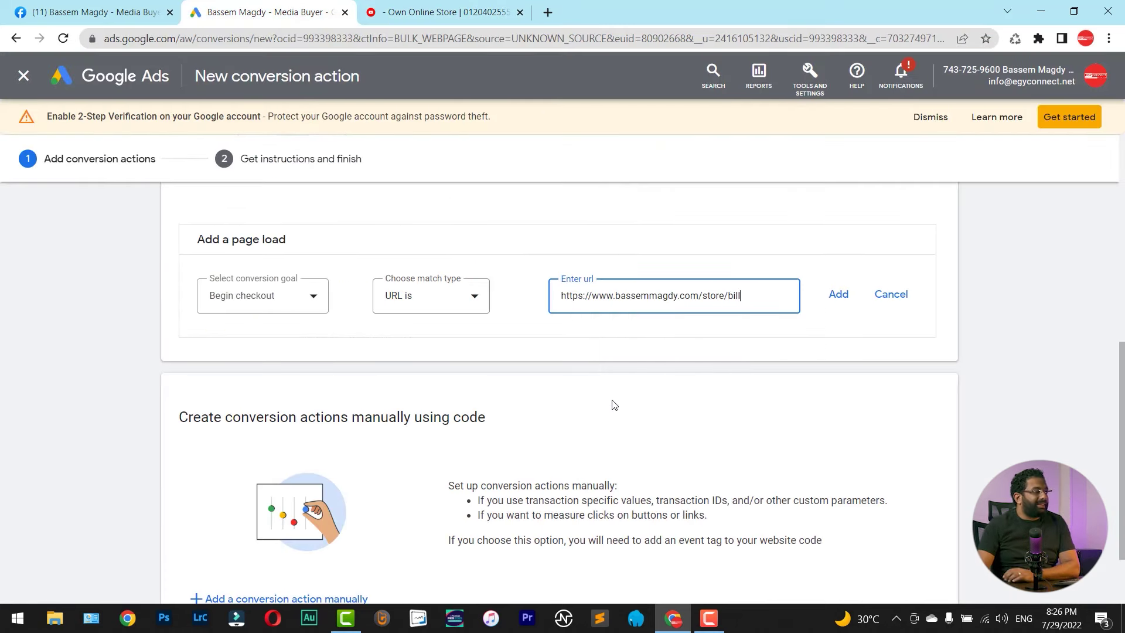
# Append ?orderid= plus the order number to the bill page address and select the whole URL.
pyautogui.click(472, 8)
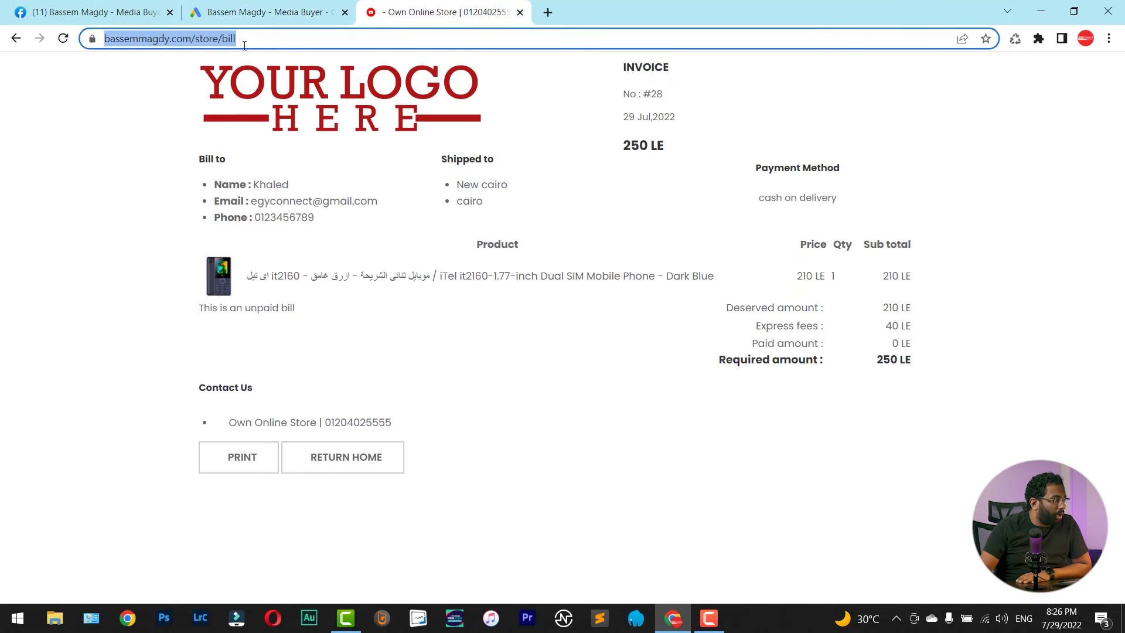
pyautogui.click(314, 39)
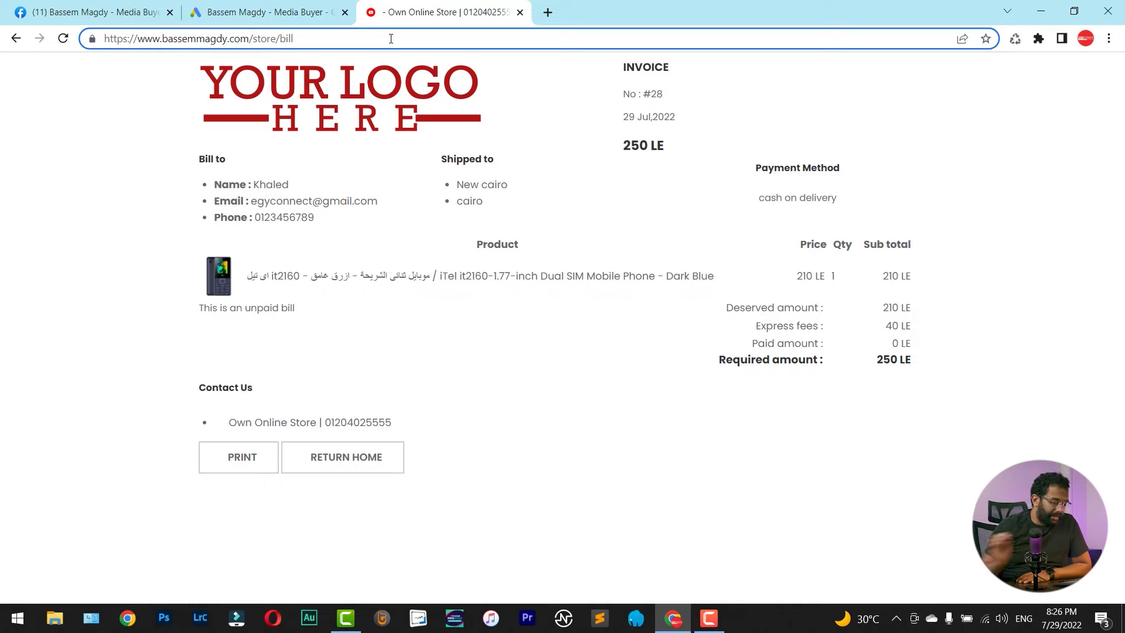
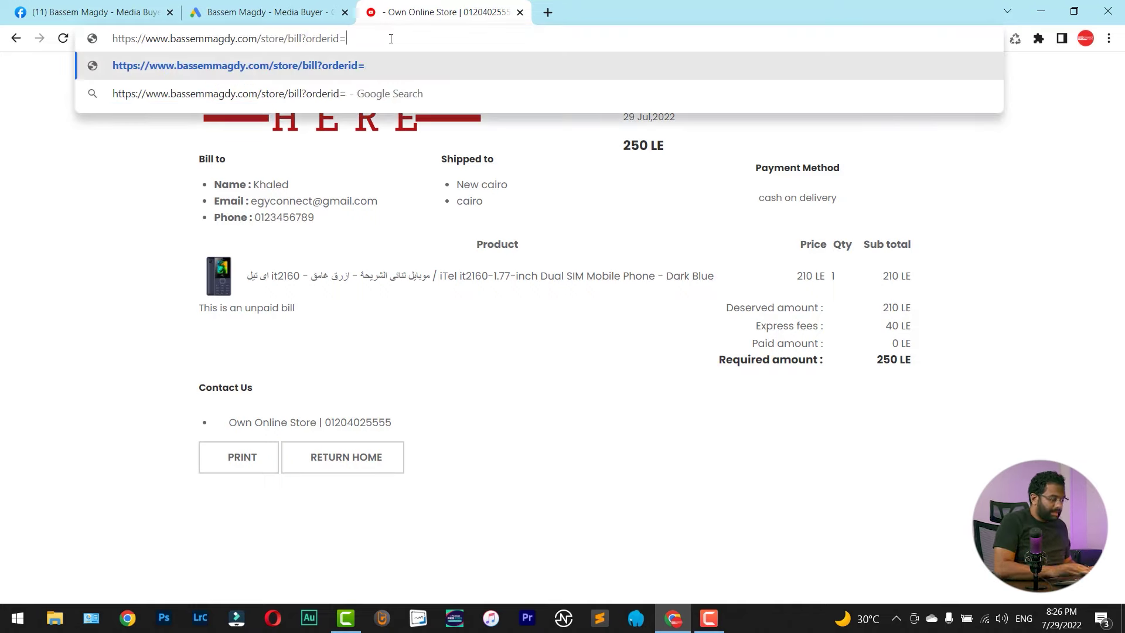
pyautogui.doubleClick(391, 38)
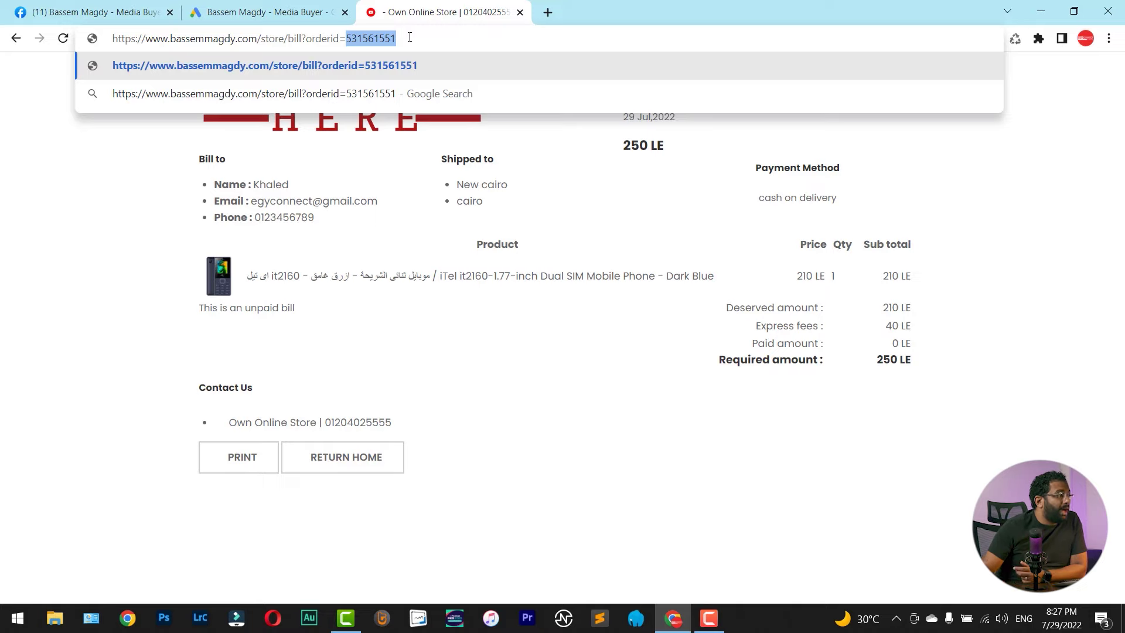
pyautogui.hotkey('ctrl', 'a')
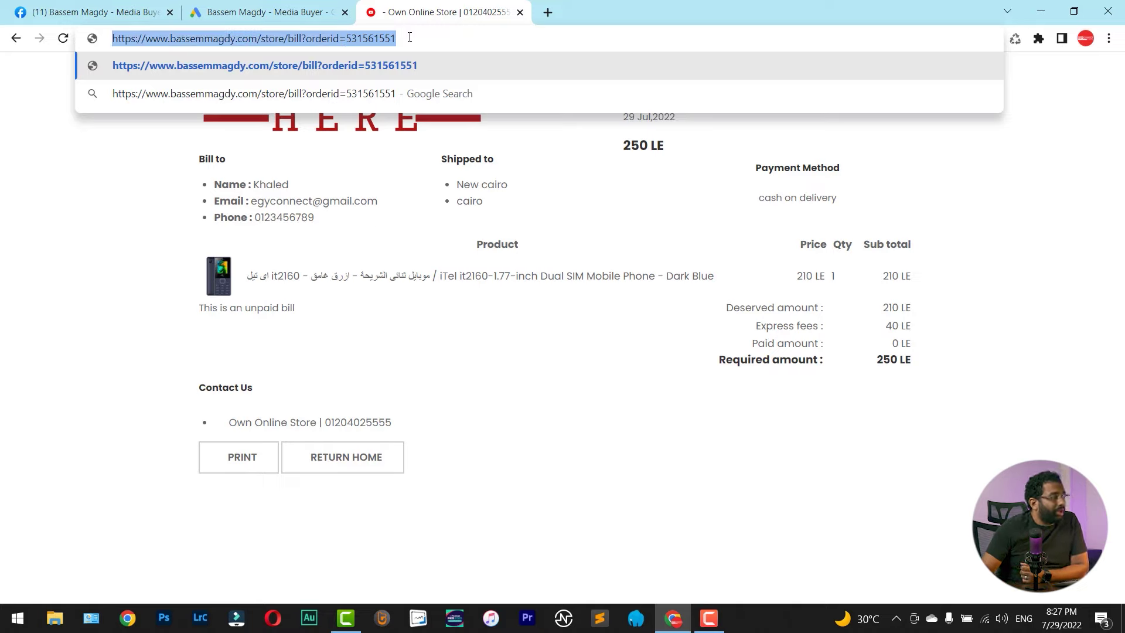
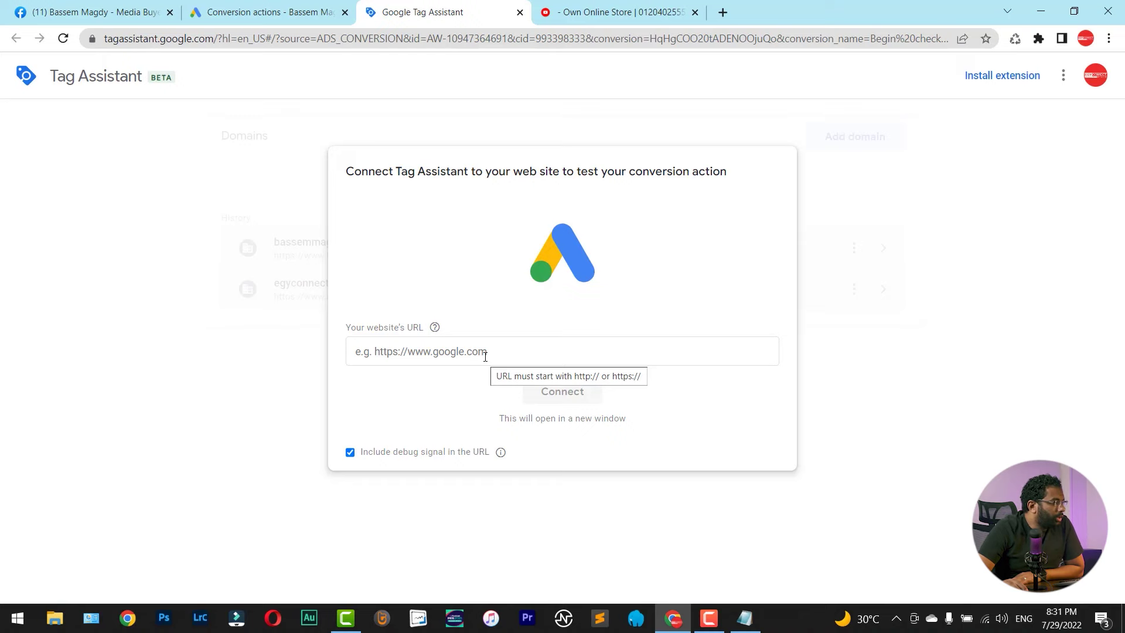
# Connect Tag Assistant to the copied /store/bill page URL and maximize the debug window.
pyautogui.click(545, 12)
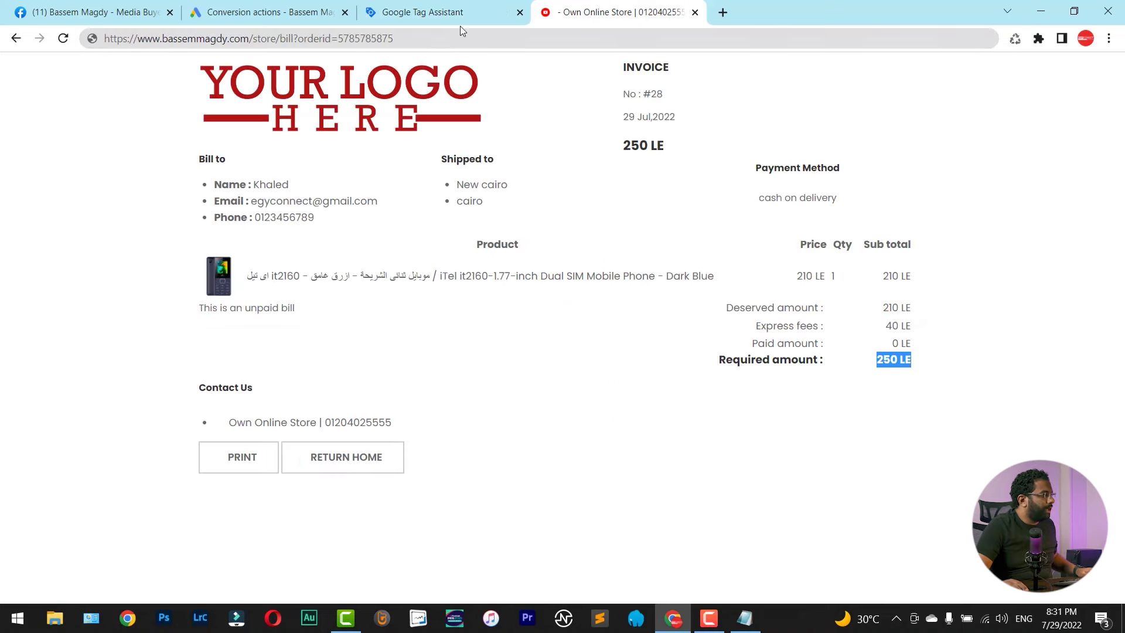
pyautogui.moveTo(295, 39); pyautogui.dragTo(104, 38)
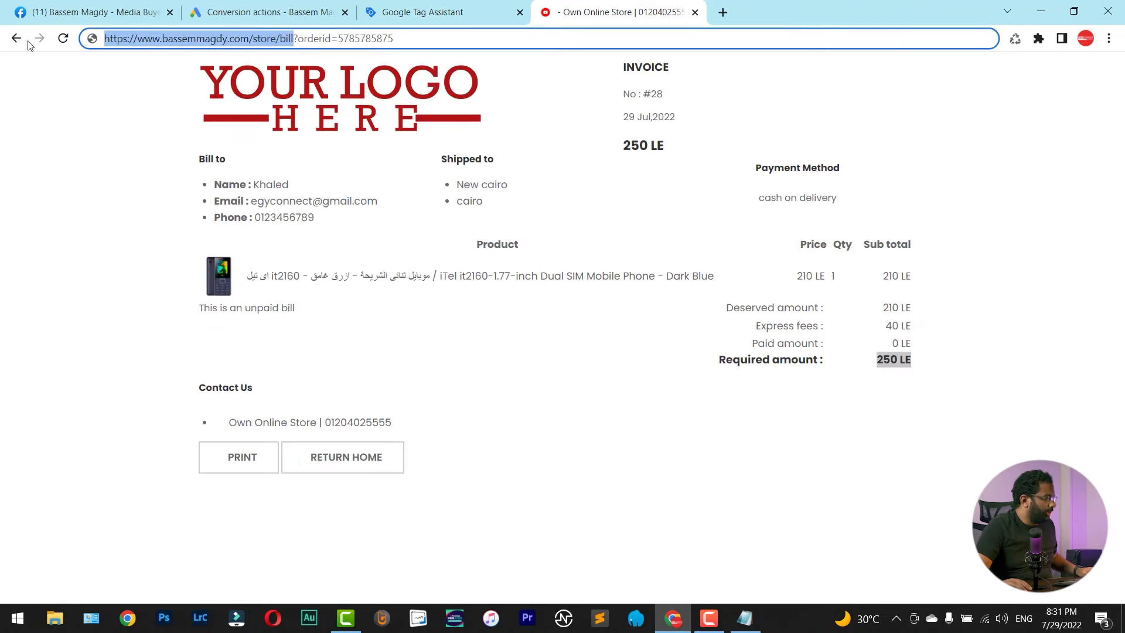
pyautogui.hotkey('ctrl', 'c')
pyautogui.hotkey('ctrl', 'shift', 'Tab')
pyautogui.hotkey('ctrl', 'v')
pyautogui.click(551, 396)
pyautogui.click(923, 135)
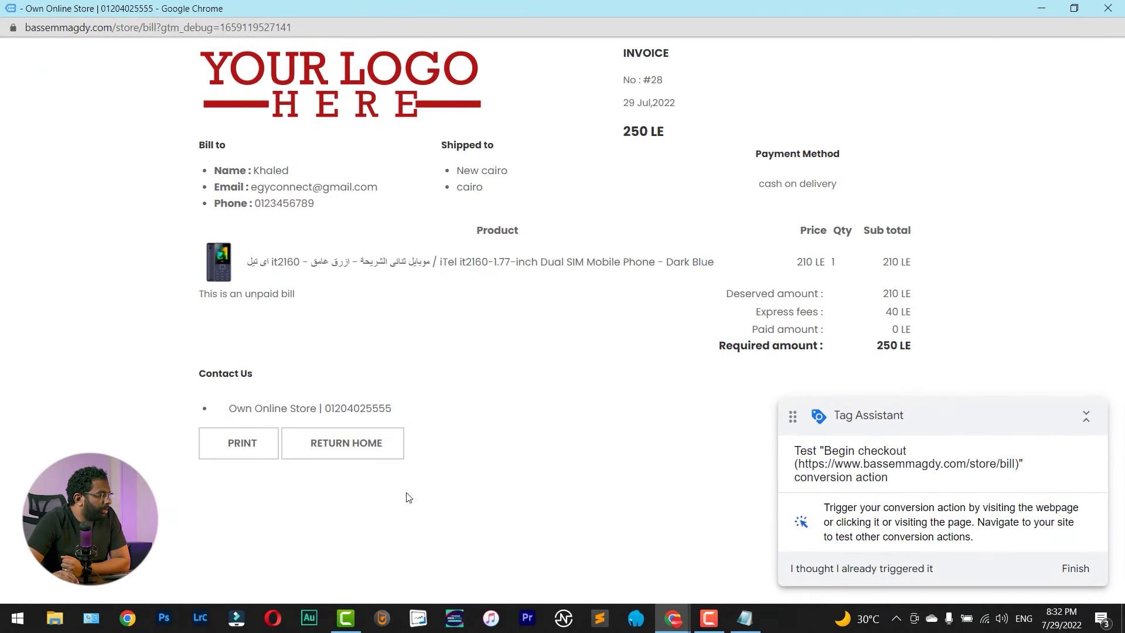
# From the store home page, add the iTel phone to the cart and proceed to checkout.
pyautogui.click(343, 445)
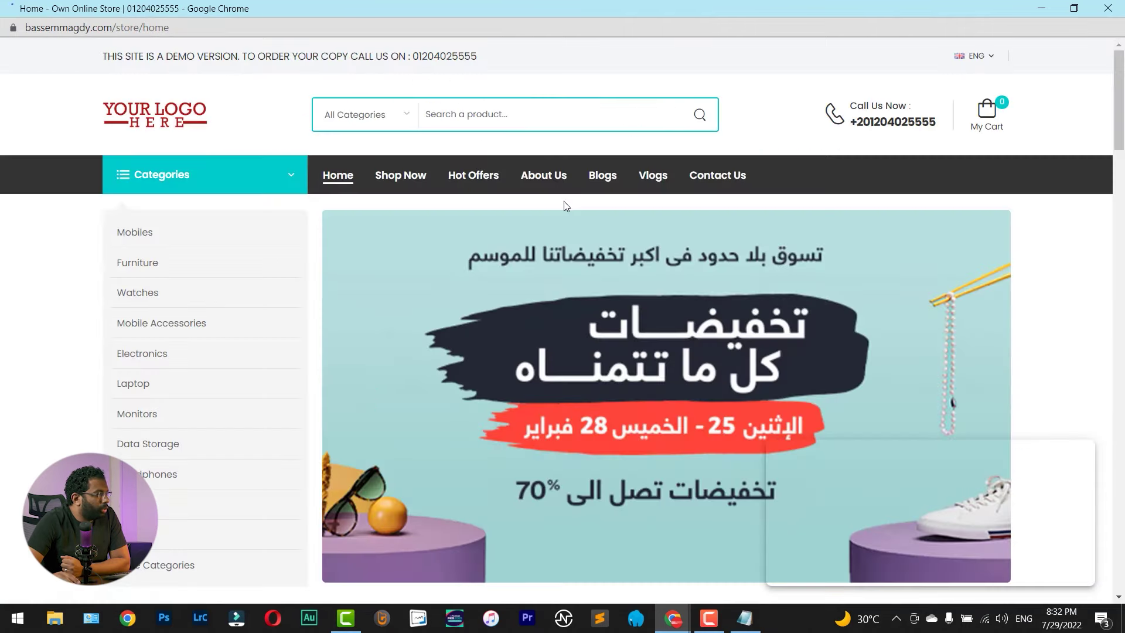
pyautogui.scroll(-10, 530, 331)
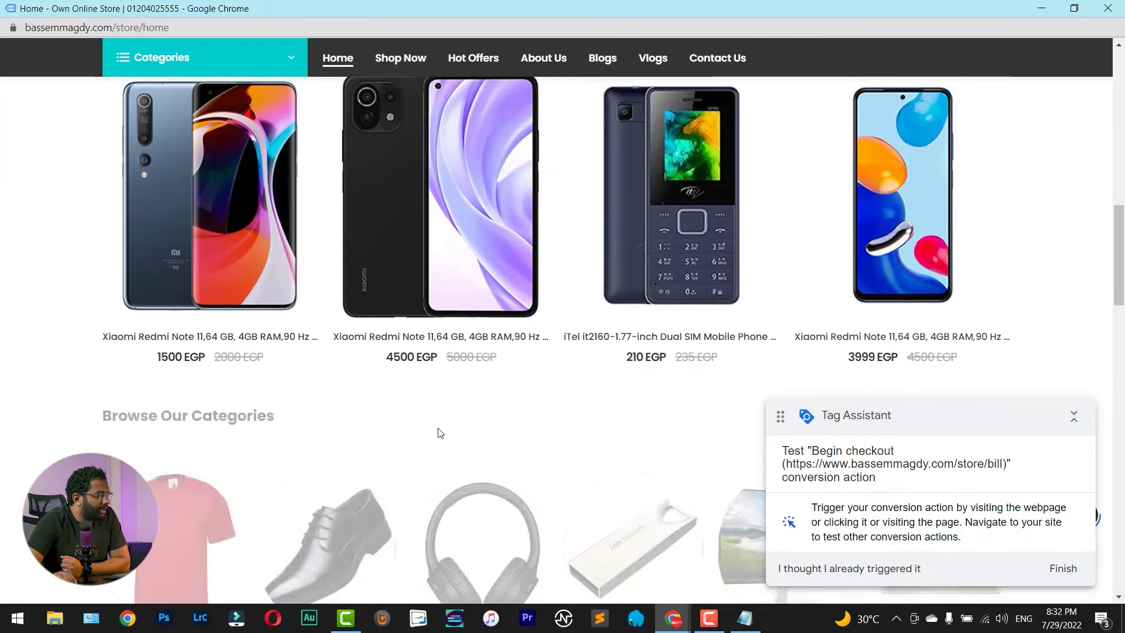
pyautogui.click(672, 316)
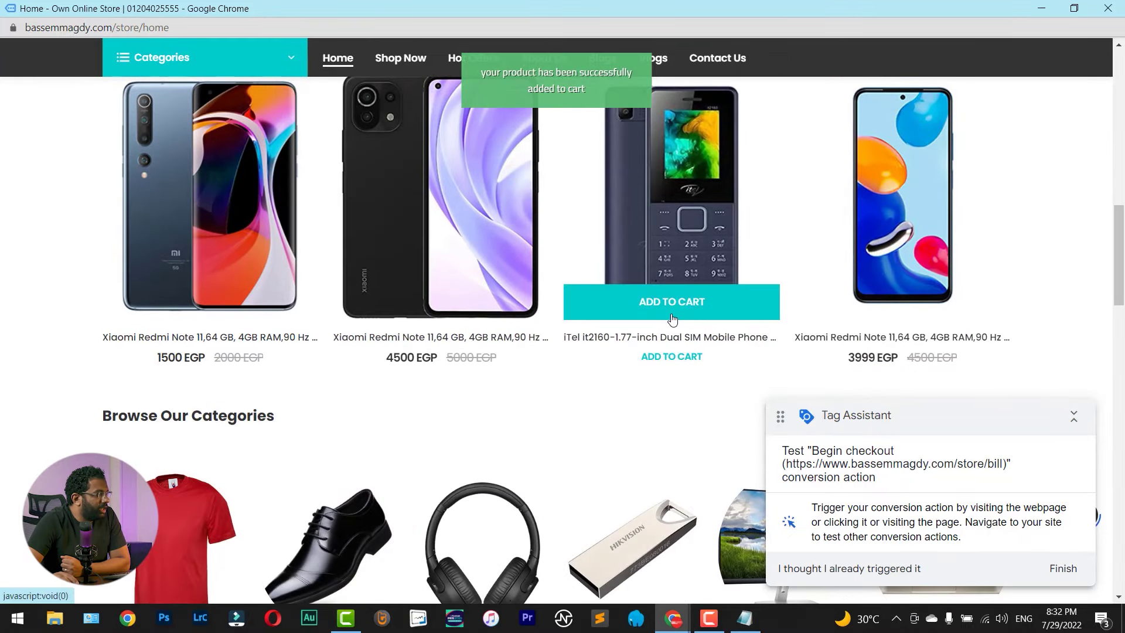
pyautogui.scroll(10, 668, 323)
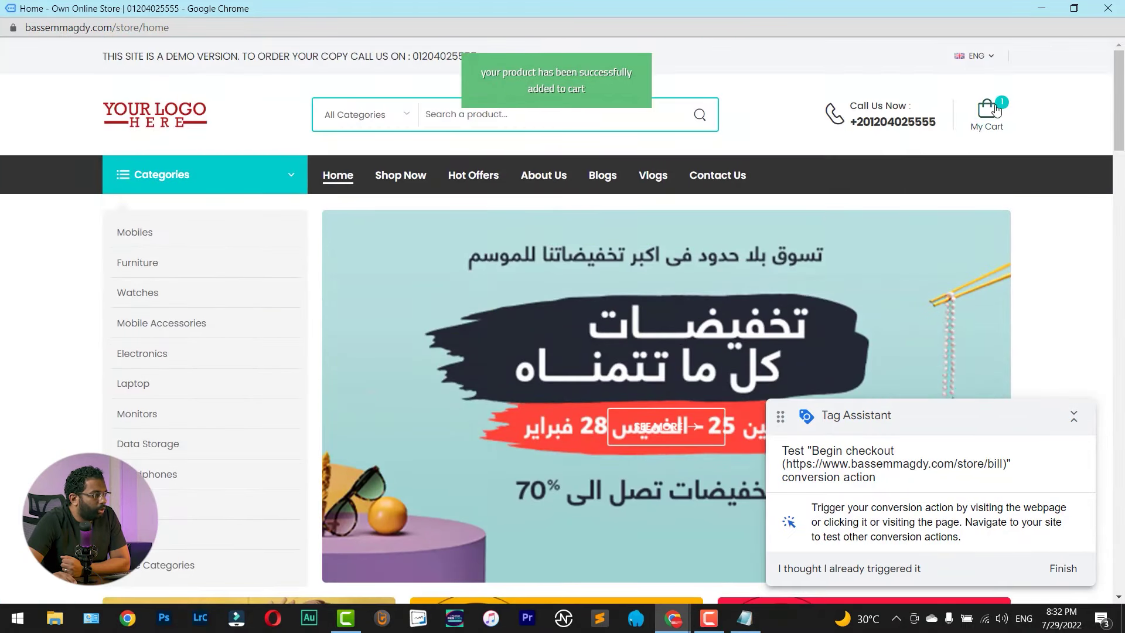
pyautogui.click(996, 110)
pyautogui.click(1038, 240)
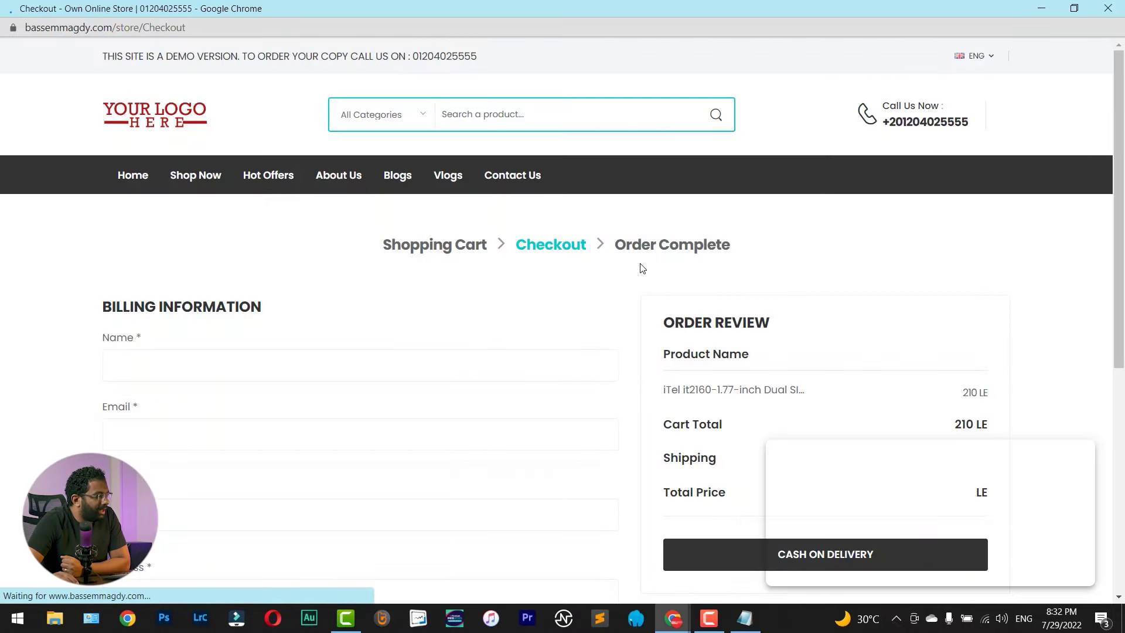
# Fill in the customer's name and e-mail in the billing form and place the order with Cash on Delivery.
pyautogui.scroll(-2, 440, 251)
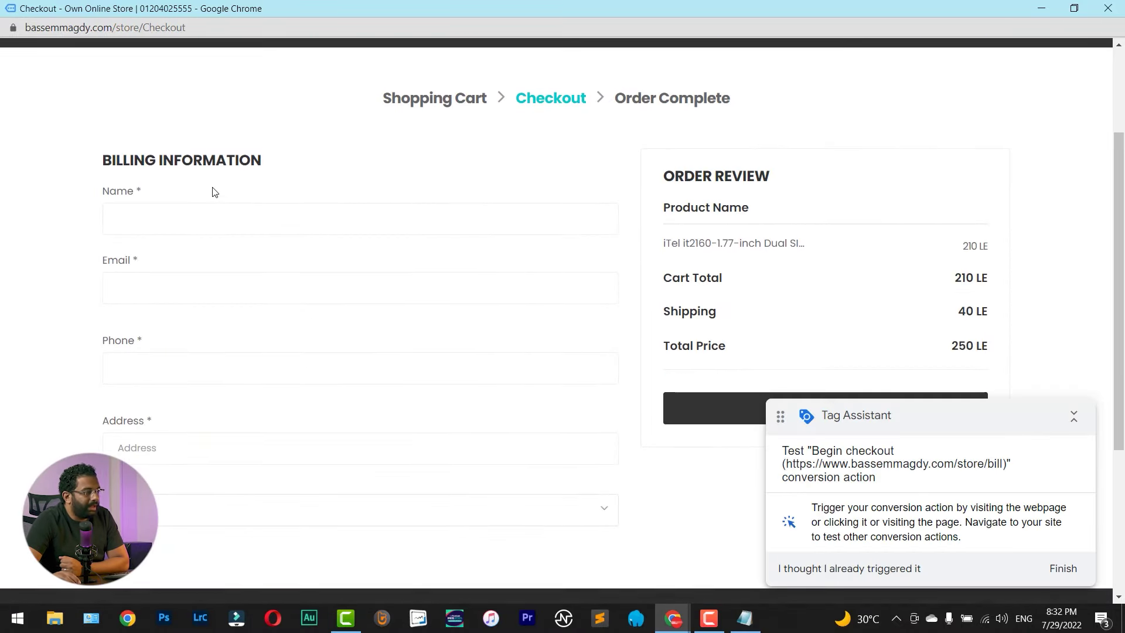
pyautogui.click(183, 207)
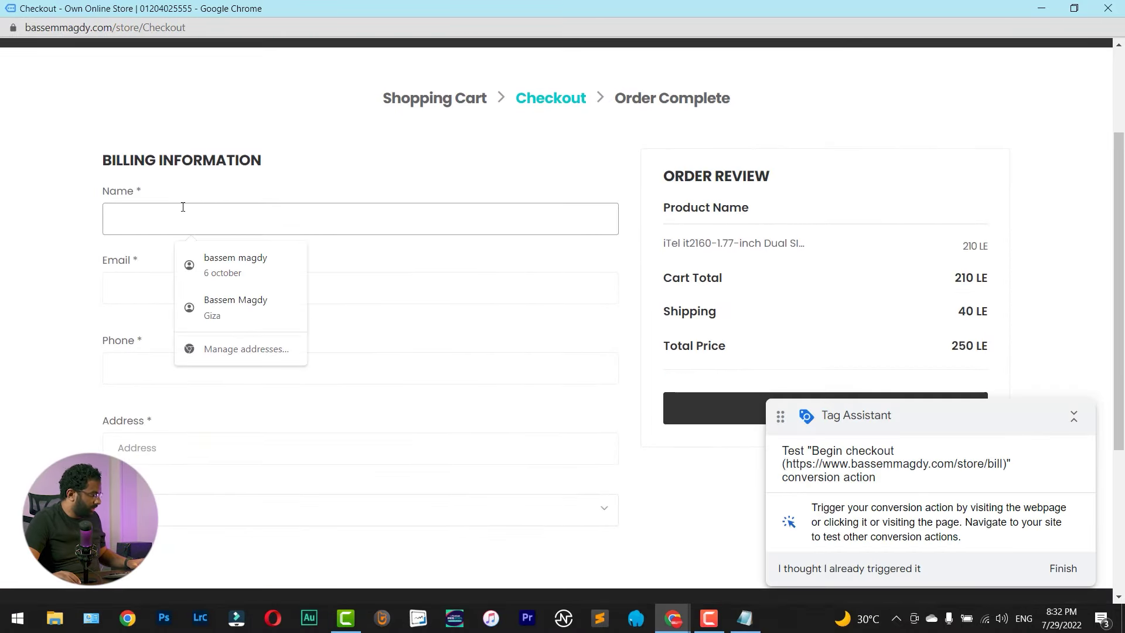
pyautogui.write('hazem')
pyautogui.click(140, 280)
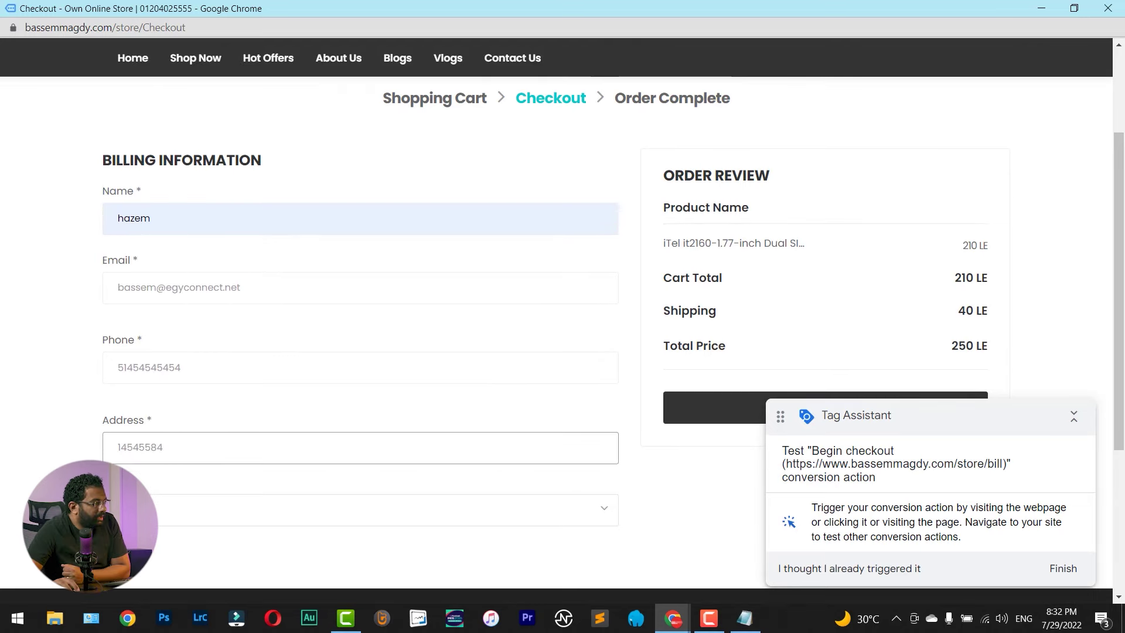
pyautogui.scroll(-2, 83, 231)
pyautogui.click(911, 348)
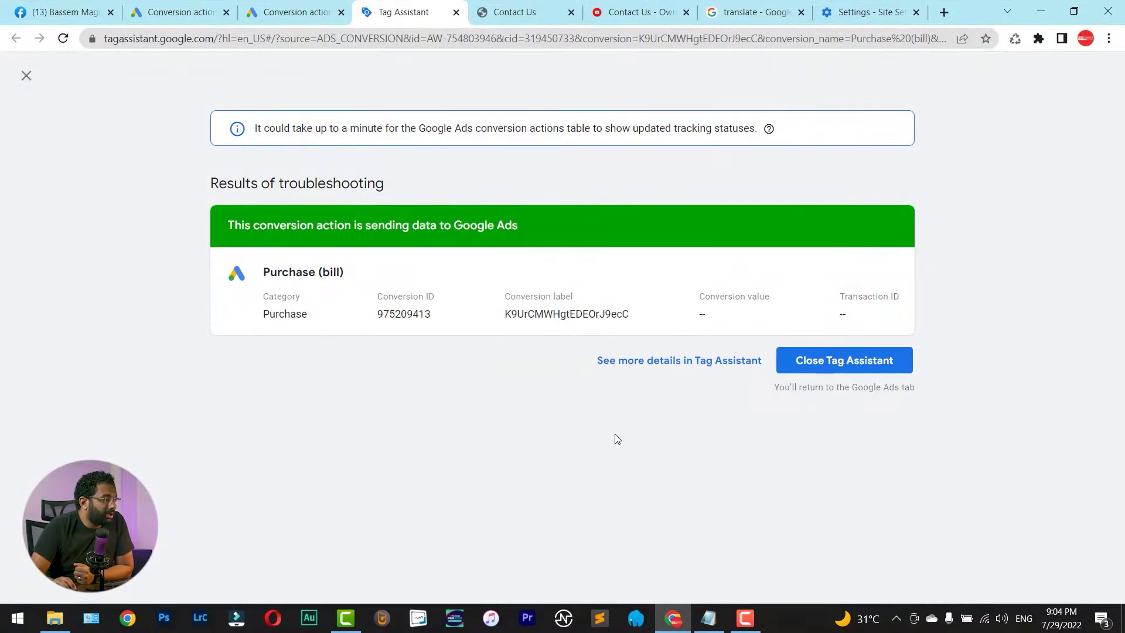
# Close Tag Assistant and start a new URL-based conversion action for the website domain.
pyautogui.click(821, 361)
pyautogui.click(300, 7)
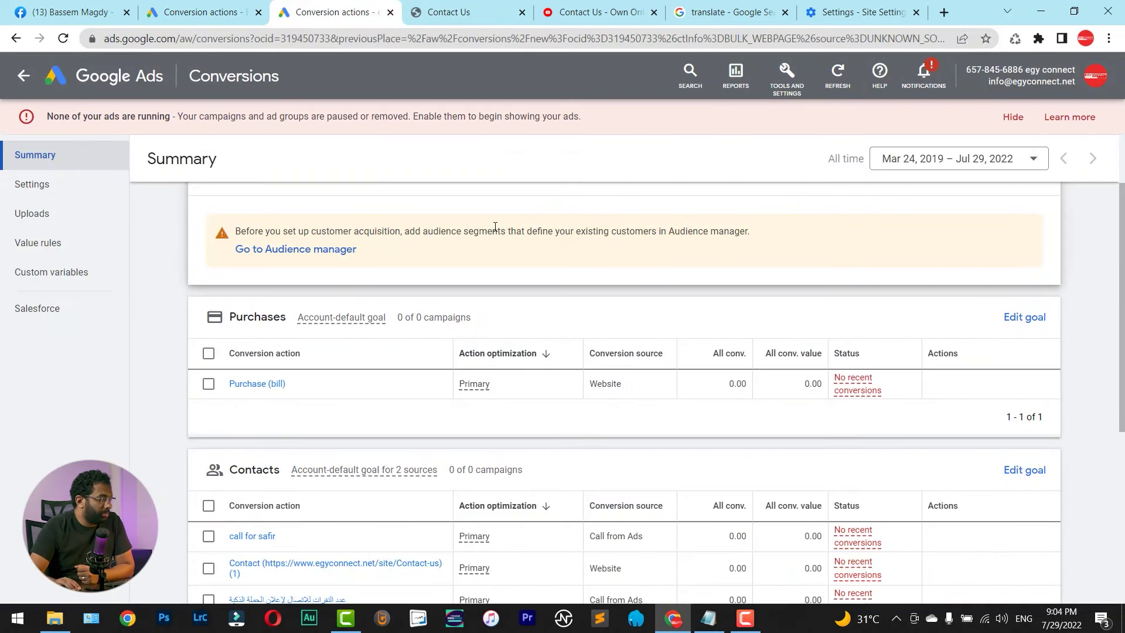
pyautogui.scroll(2, 590, 262)
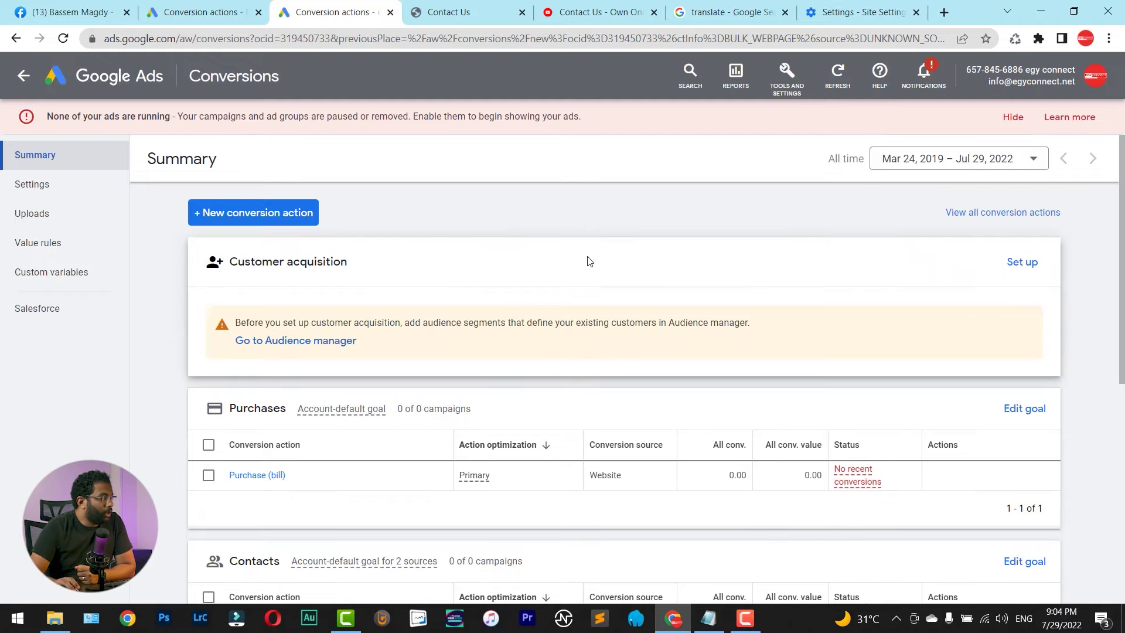
pyautogui.click(288, 215)
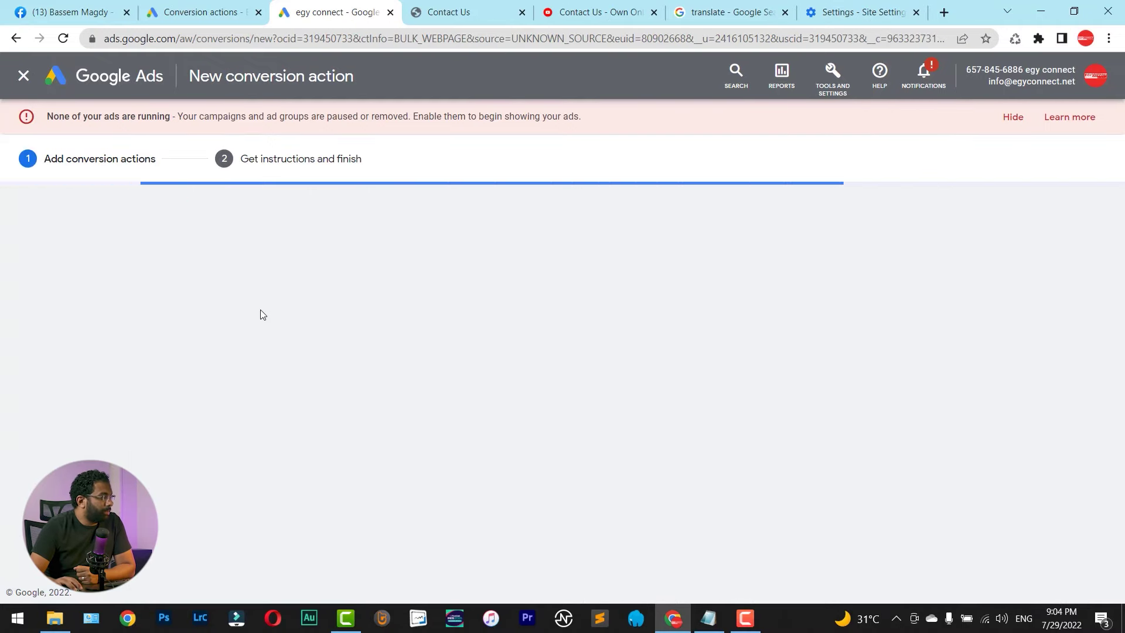
pyautogui.click(245, 332)
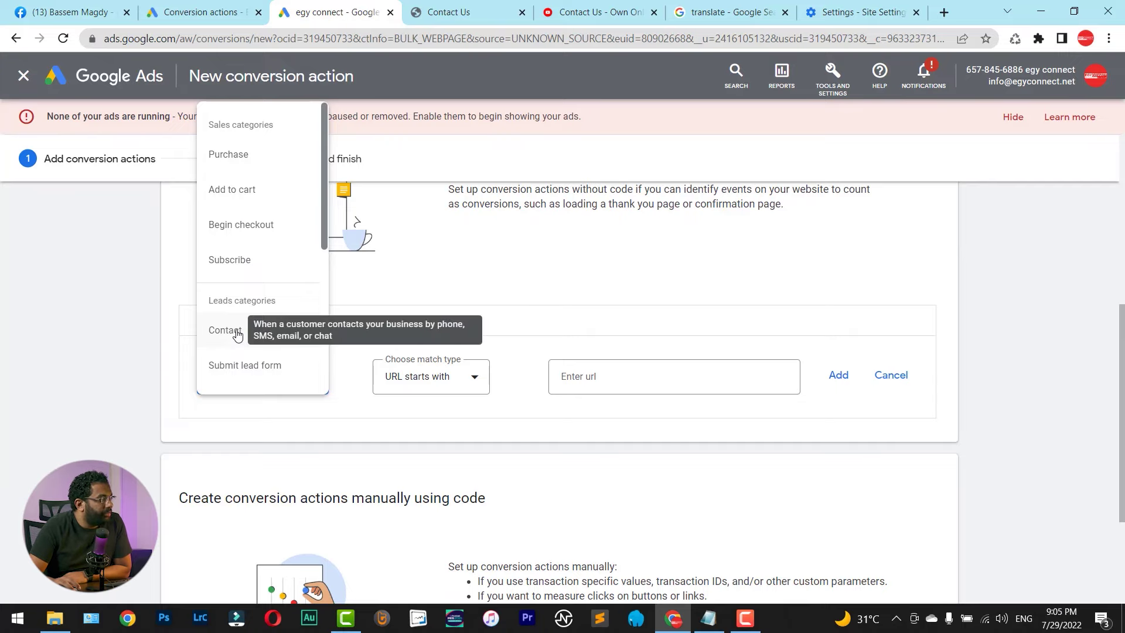
# Choose Contact as the conversion goal with the 'URL contains' match type.
pyautogui.click(451, 12)
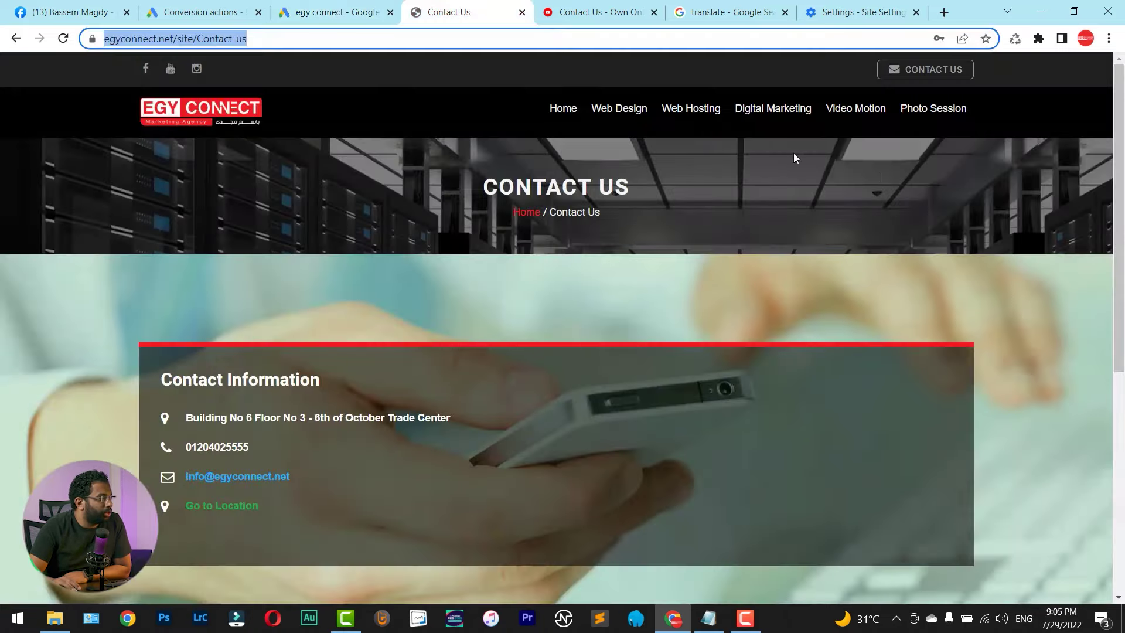
pyautogui.click(589, 9)
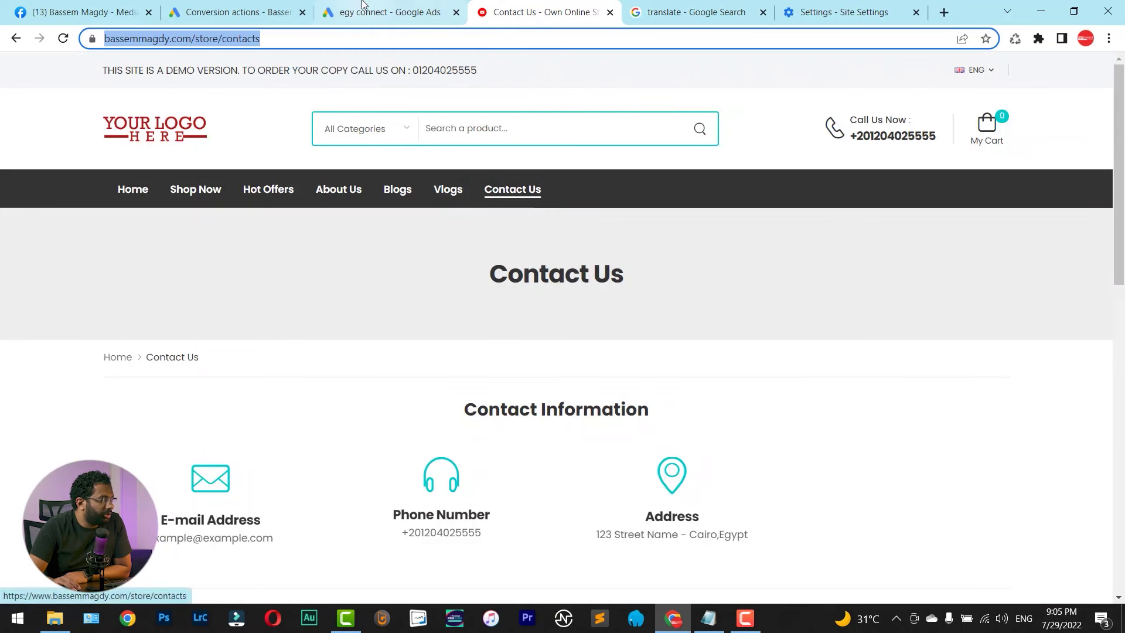
pyautogui.click(362, 5)
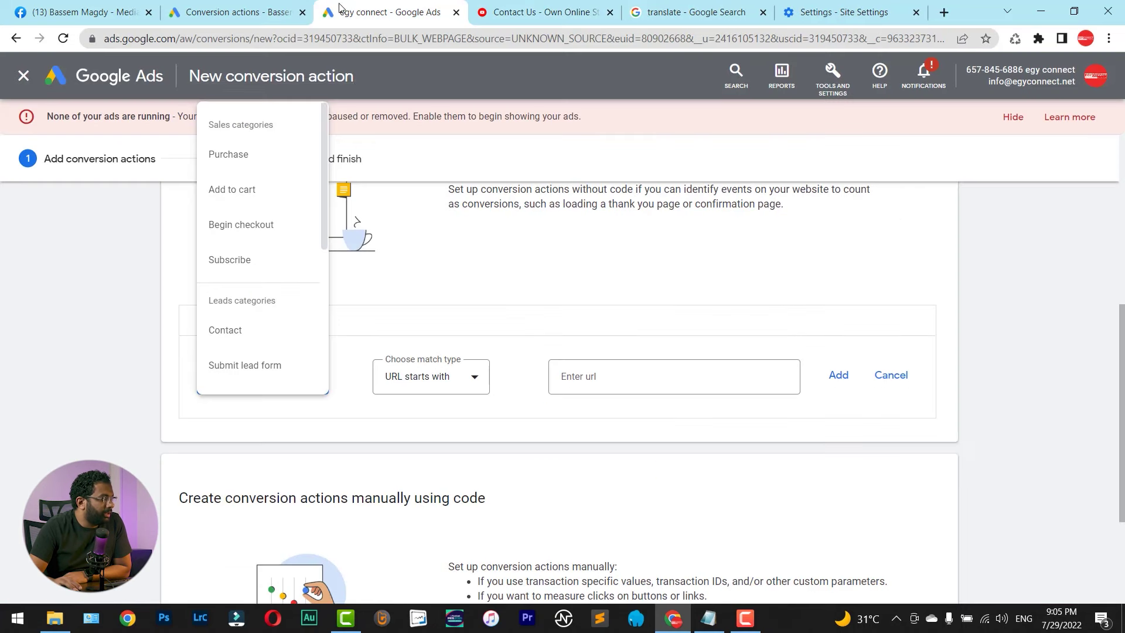
pyautogui.click(257, 336)
pyautogui.click(396, 381)
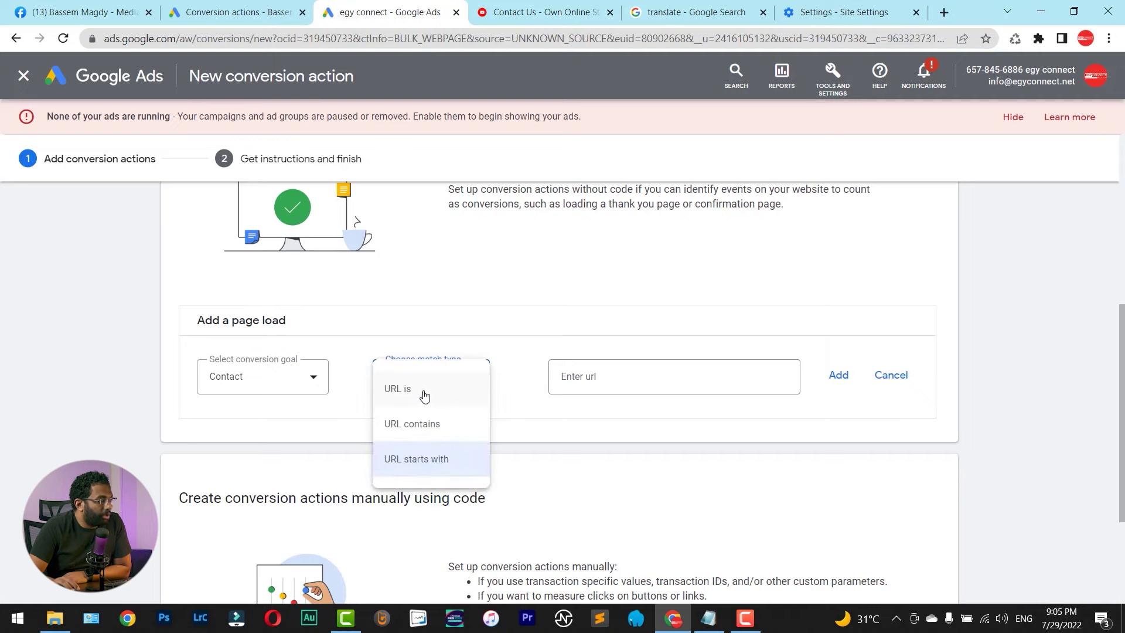
pyautogui.click(426, 427)
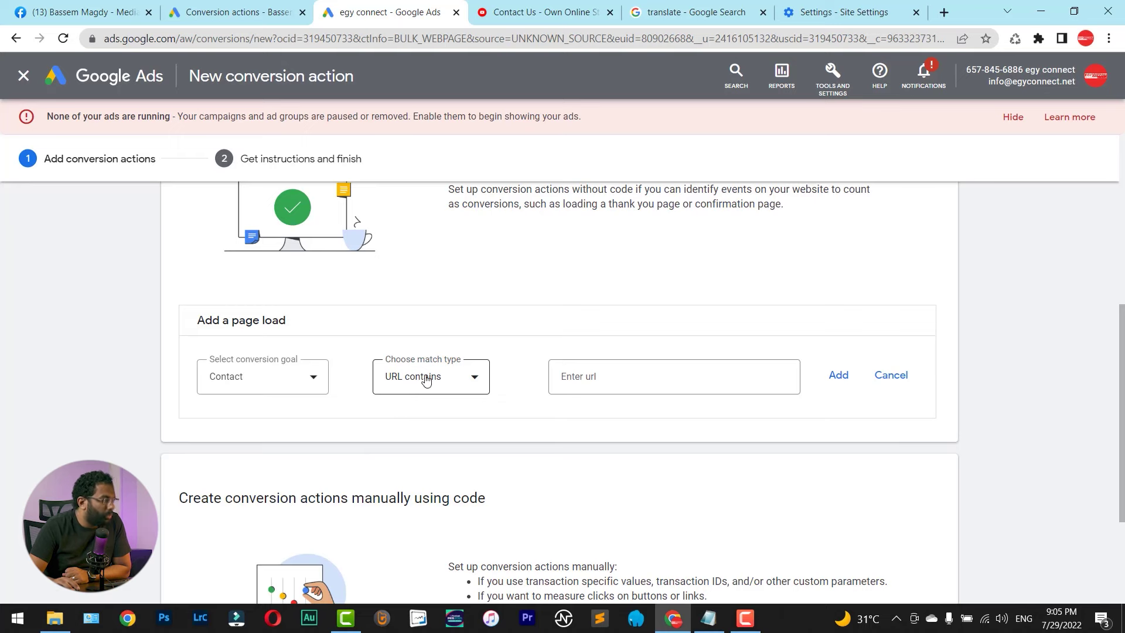
# Set the page URL to 'contact', trimmed from the store's 'contacts' address, and add the page-load event.
pyautogui.click(565, 11)
pyautogui.doubleClick(238, 41)
pyautogui.hotkey('ctrl', 'c')
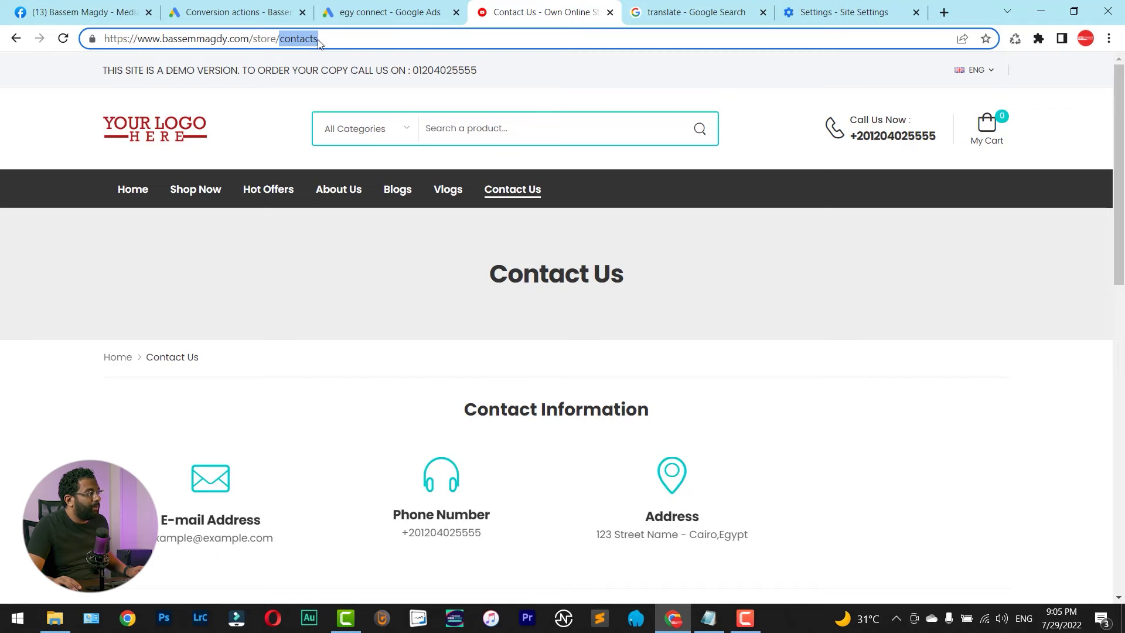
pyautogui.click(433, 8)
pyautogui.click(613, 379)
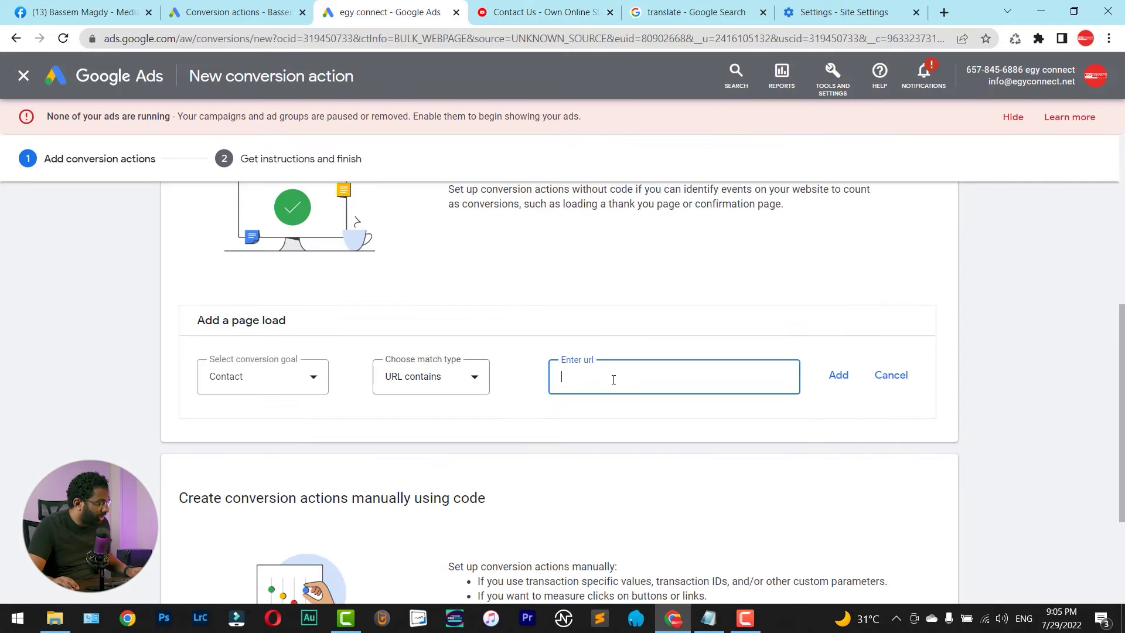
pyautogui.hotkey('ctrl', 'v')
pyautogui.click(524, 432)
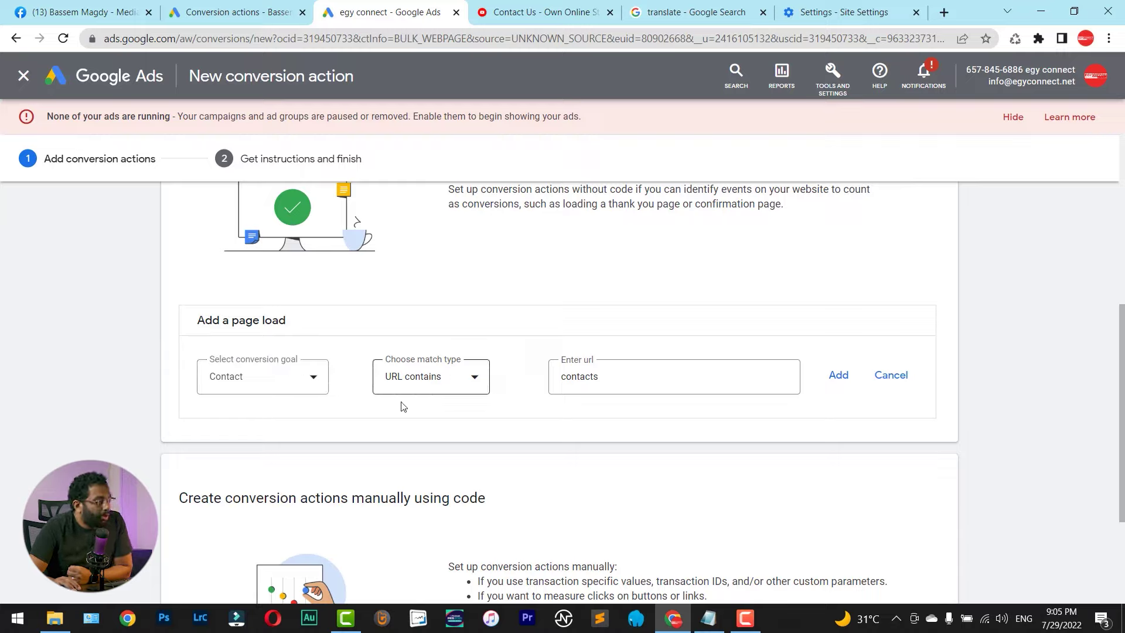
pyautogui.moveTo(615, 376); pyautogui.dragTo(545, 377)
pyautogui.click(612, 378)
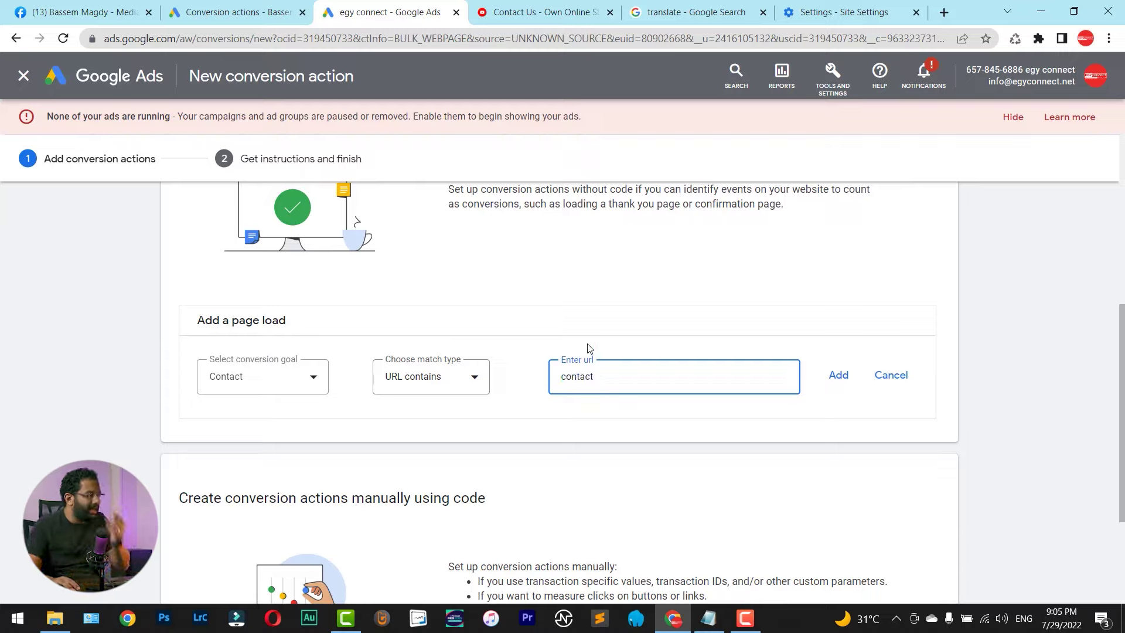
pyautogui.click(627, 349)
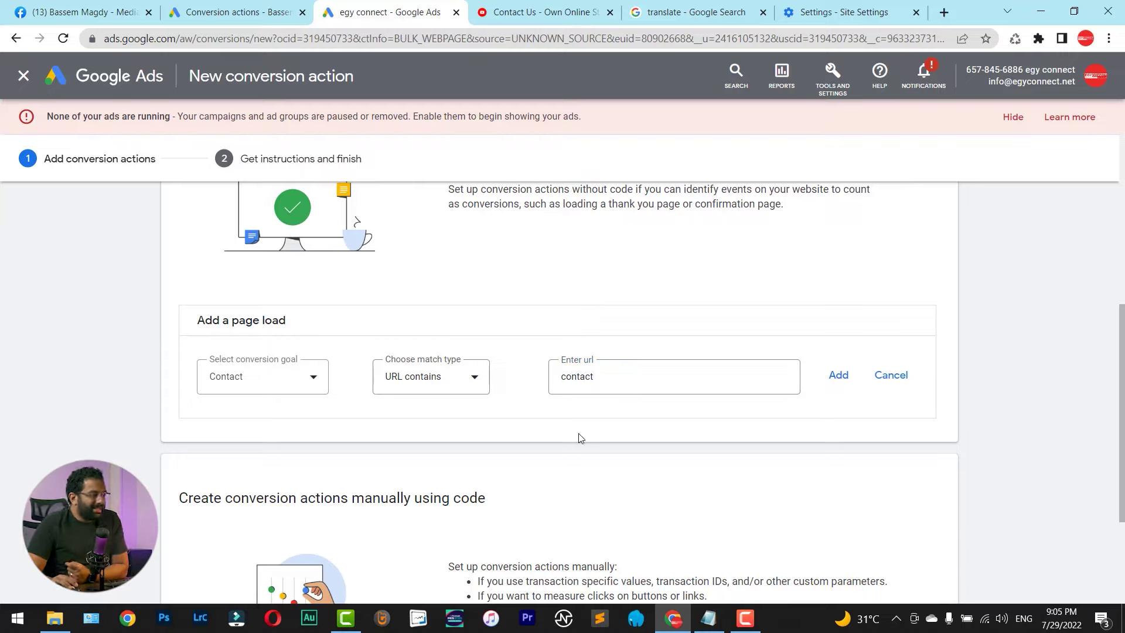
pyautogui.click(837, 378)
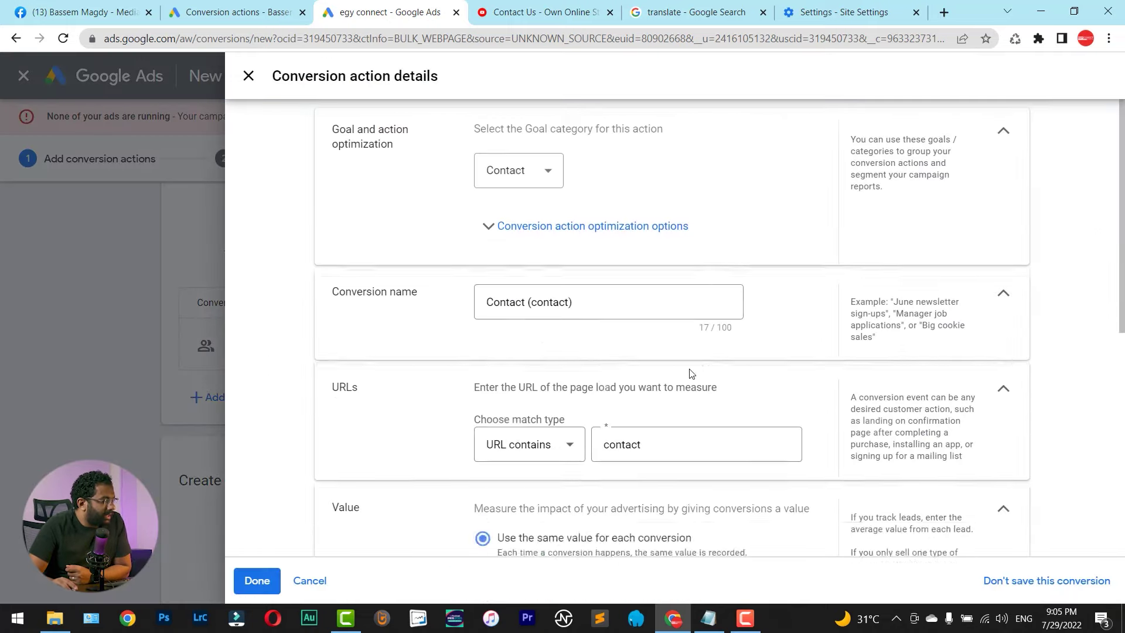
# Save Contact (contact) with 'Don't use a value' and begin troubleshooting it.
pyautogui.scroll(-5, 599, 409)
pyautogui.click(530, 262)
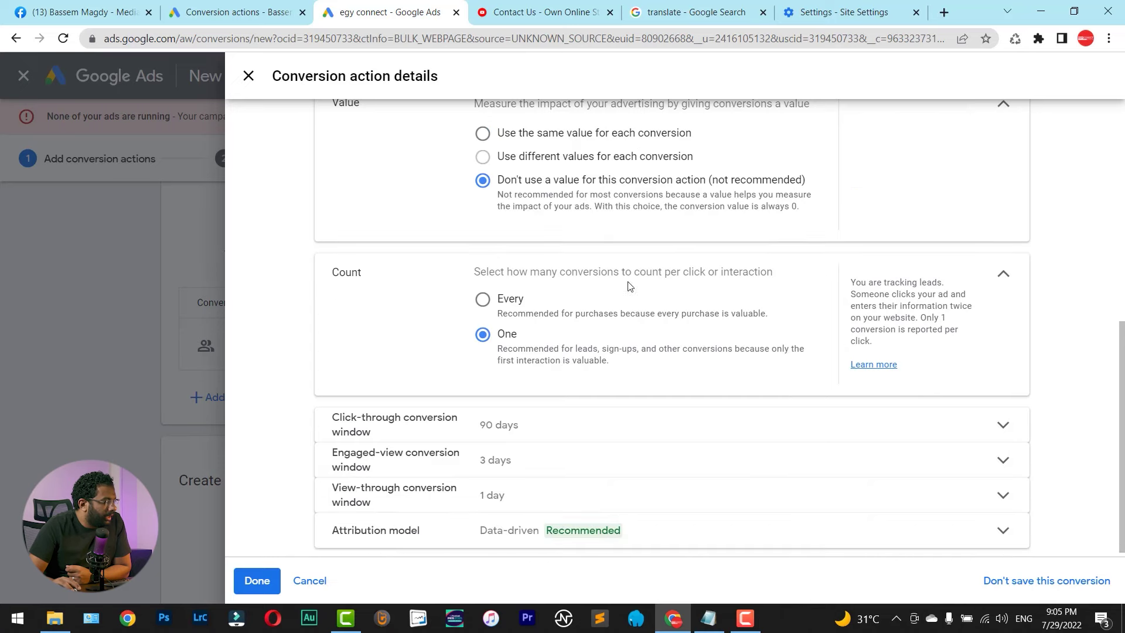
pyautogui.click(257, 581)
pyautogui.scroll(-3, 334, 472)
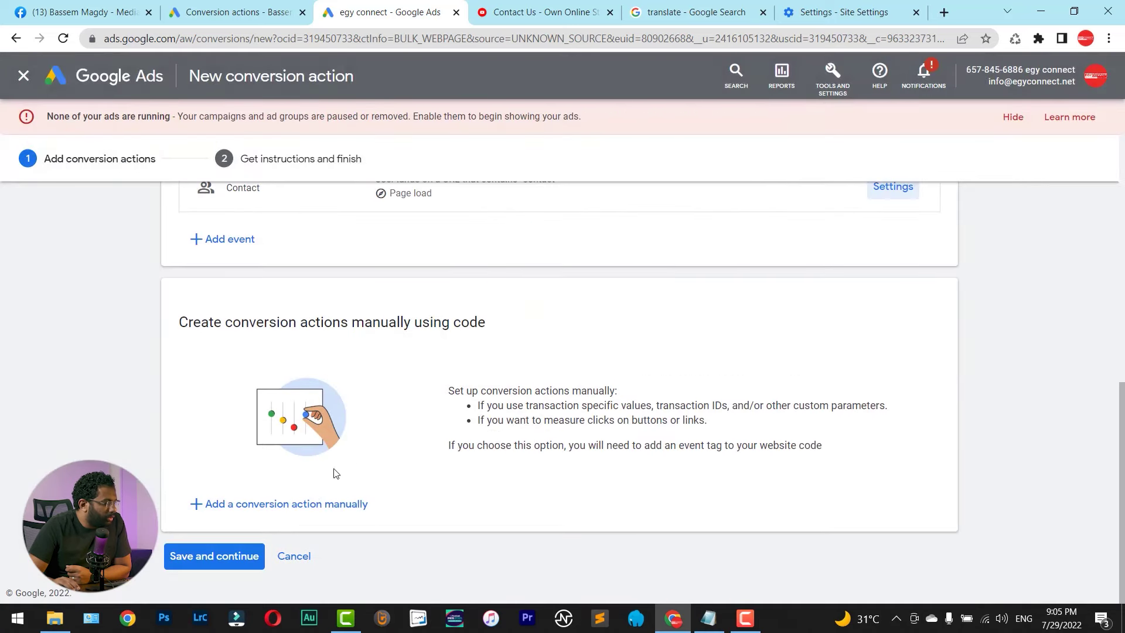
pyautogui.click(238, 563)
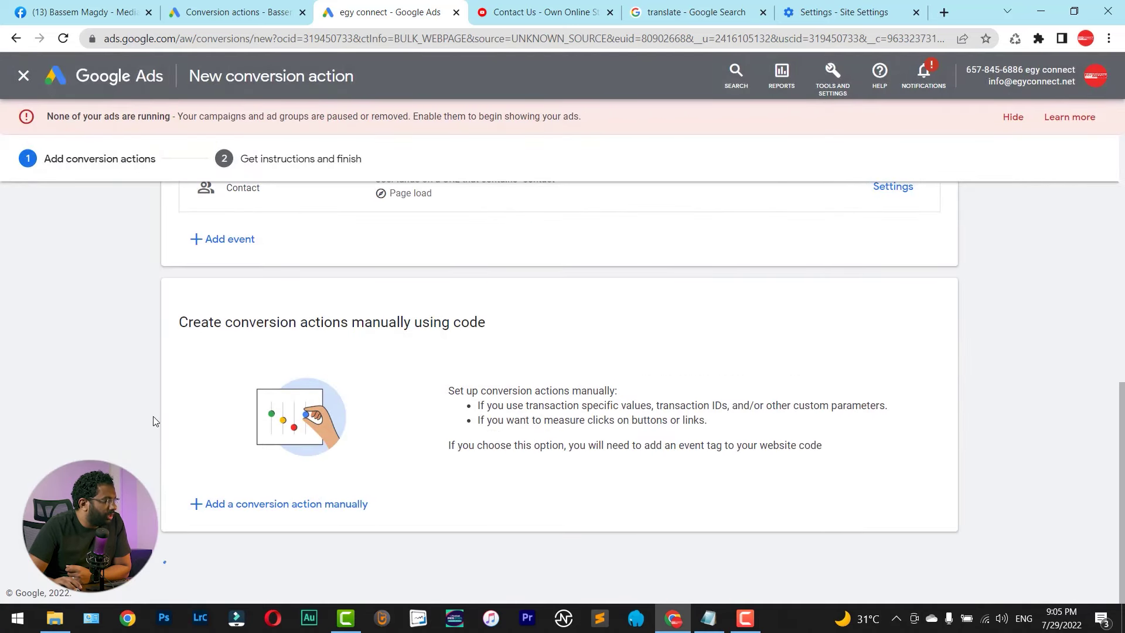
pyautogui.click(193, 493)
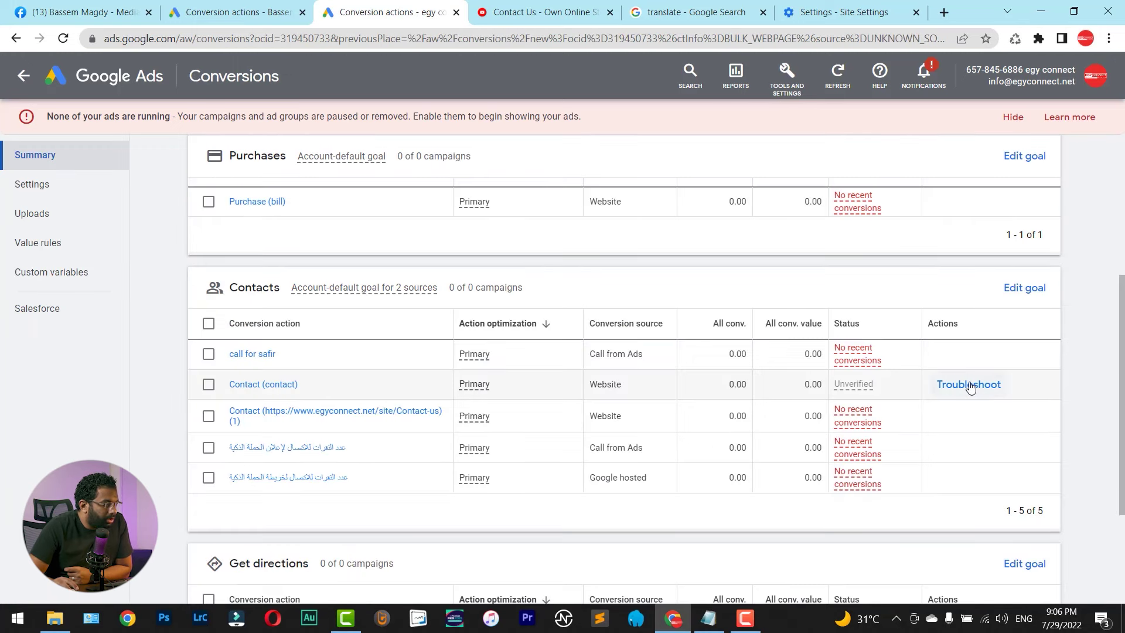
pyautogui.click(969, 386)
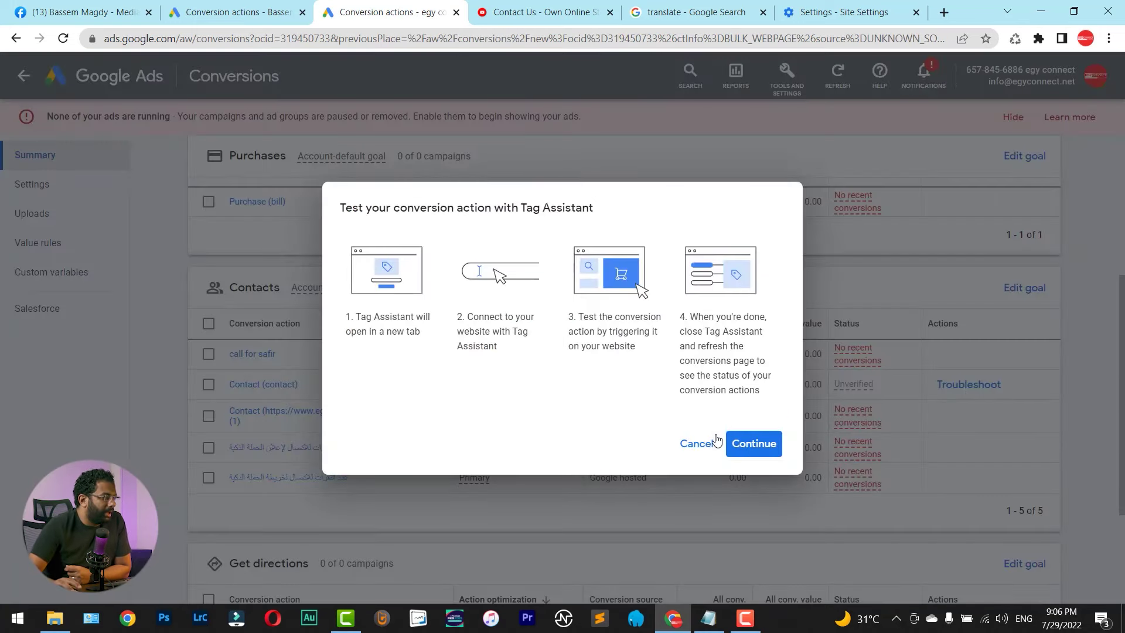
# Connect Tag Assistant to the website, visit the Contact Us page, and finish the test session.
pyautogui.click(755, 444)
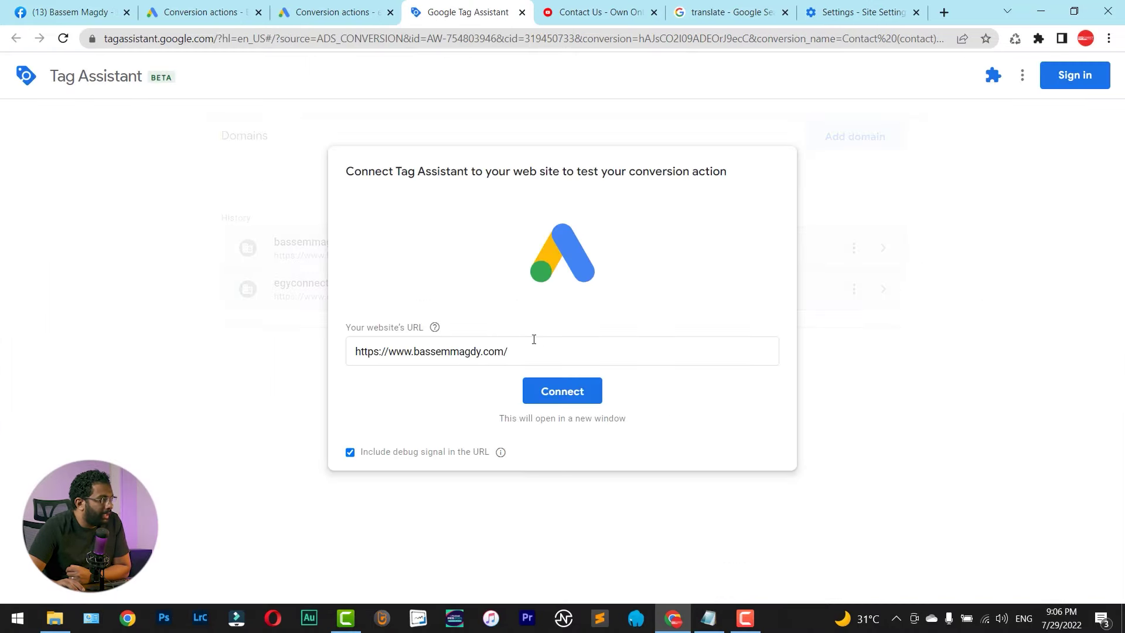
pyautogui.click(562, 391)
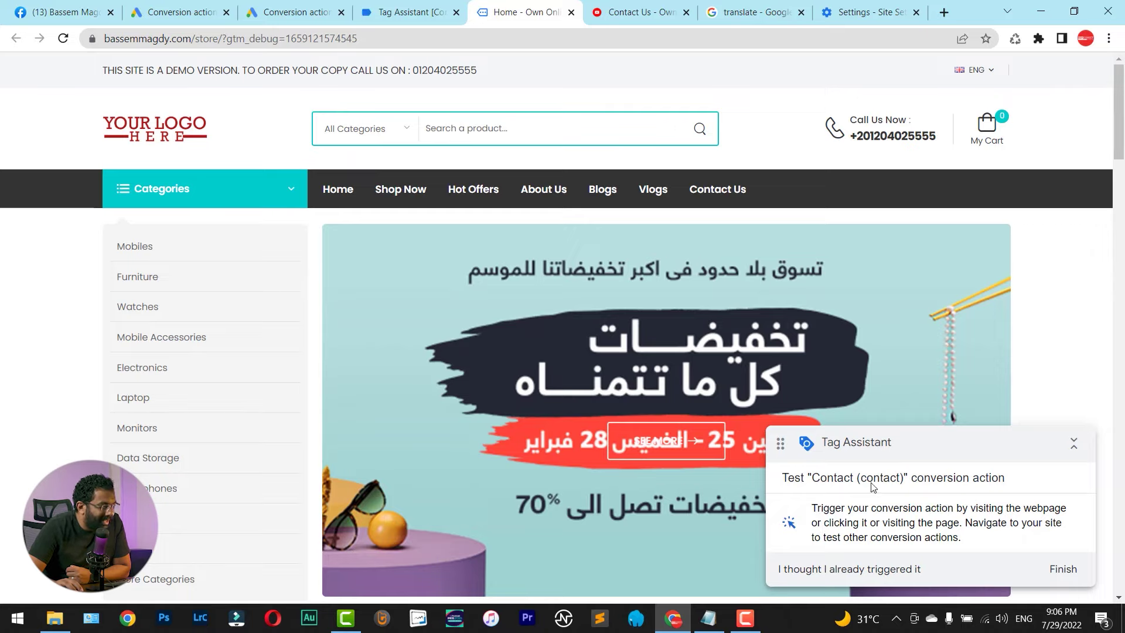
pyautogui.click(727, 189)
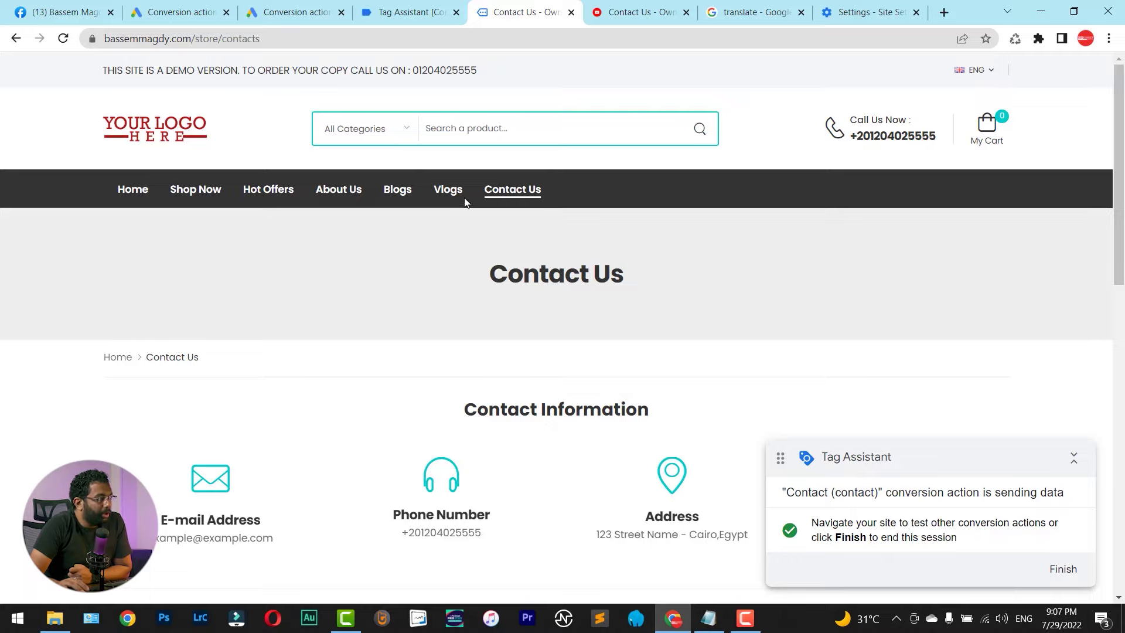
pyautogui.click(448, 189)
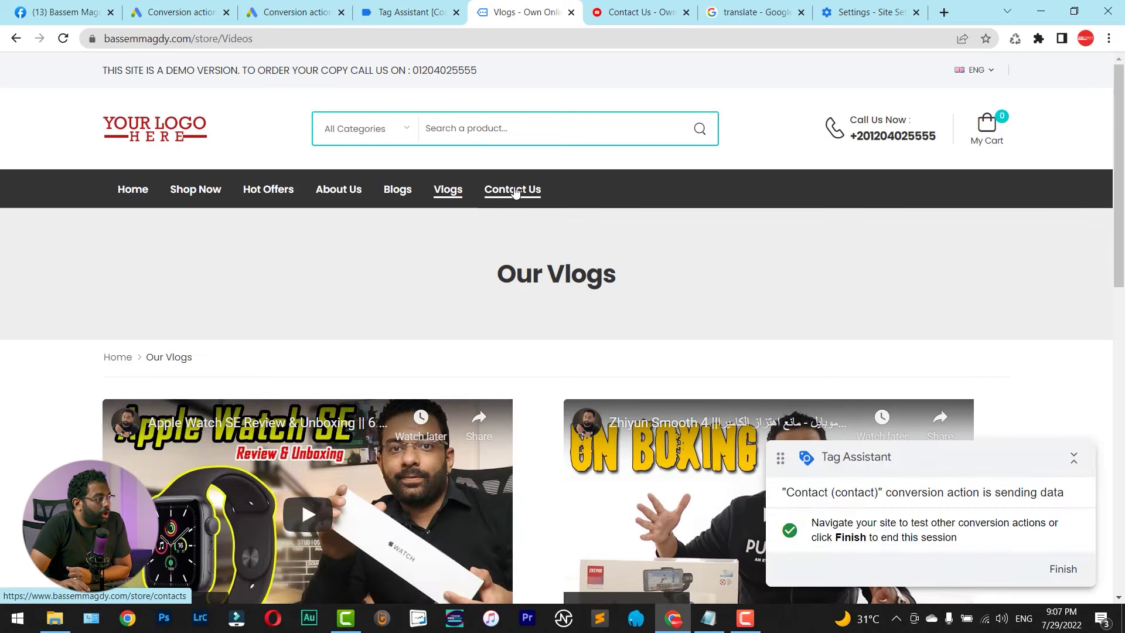
pyautogui.click(514, 191)
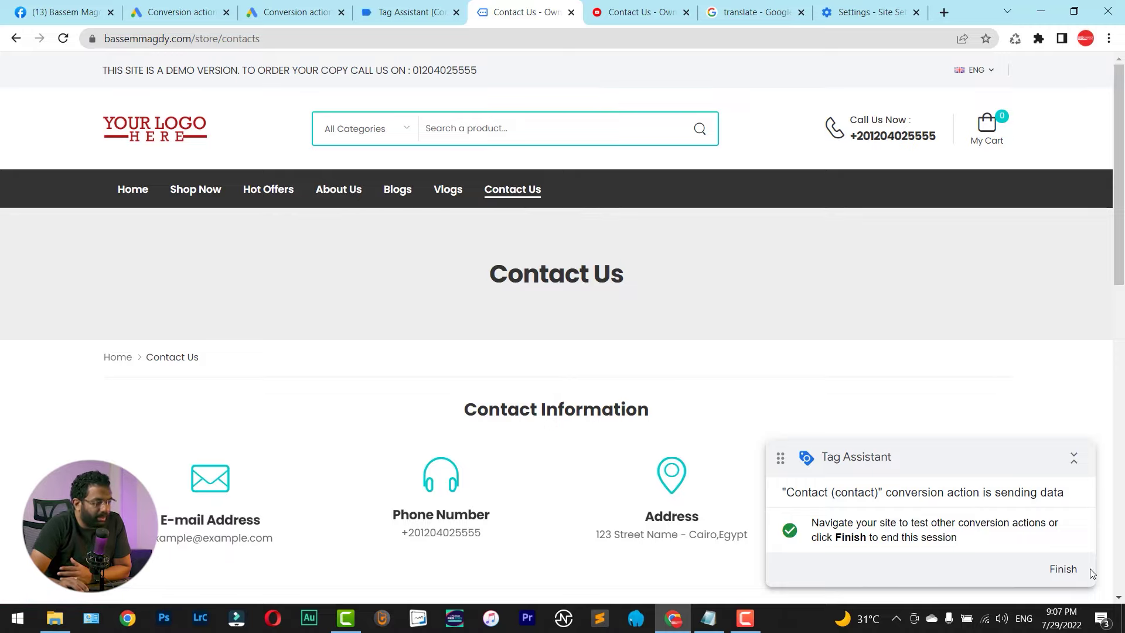
pyautogui.click(1063, 570)
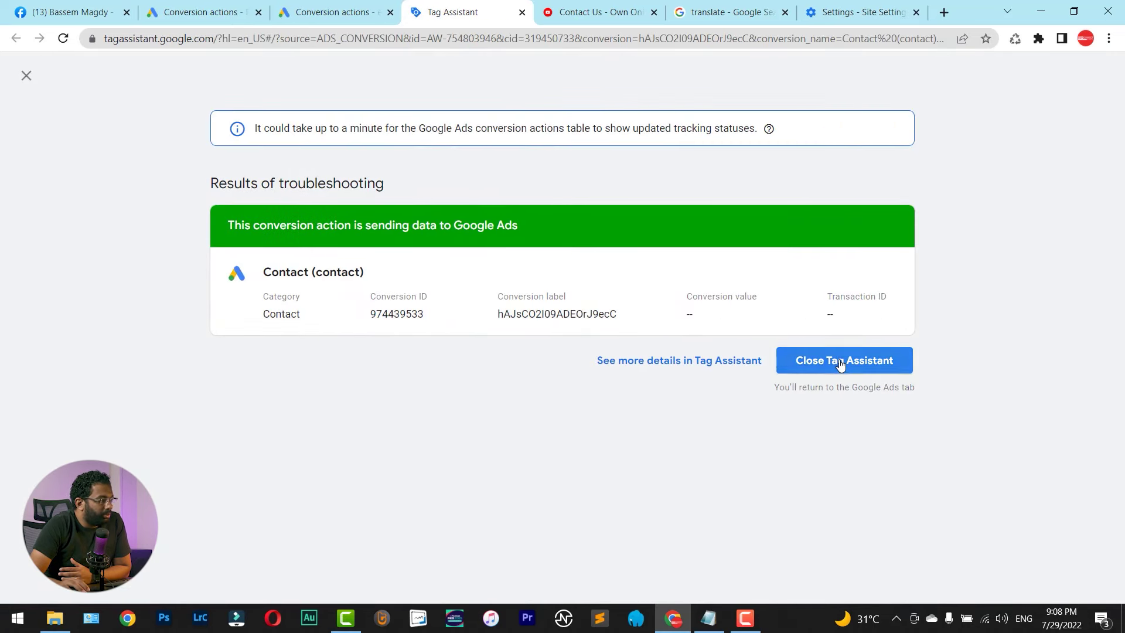
# Close Tag Assistant and troubleshoot the other account's unverified store Contact action.
pyautogui.click(837, 361)
pyautogui.click(363, 7)
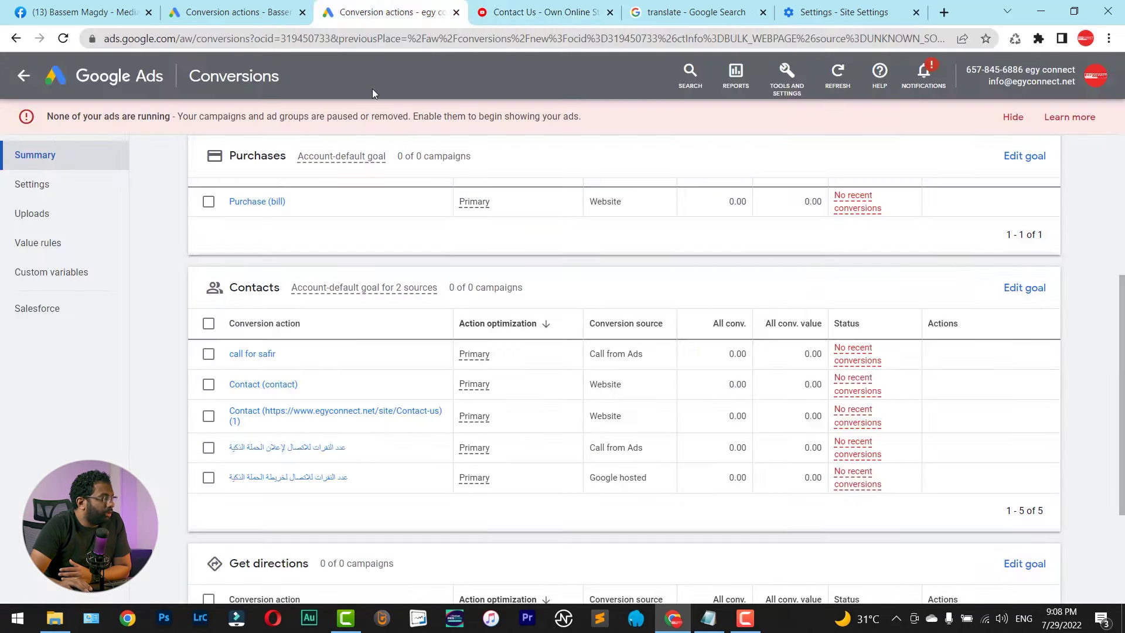
pyautogui.click(221, 10)
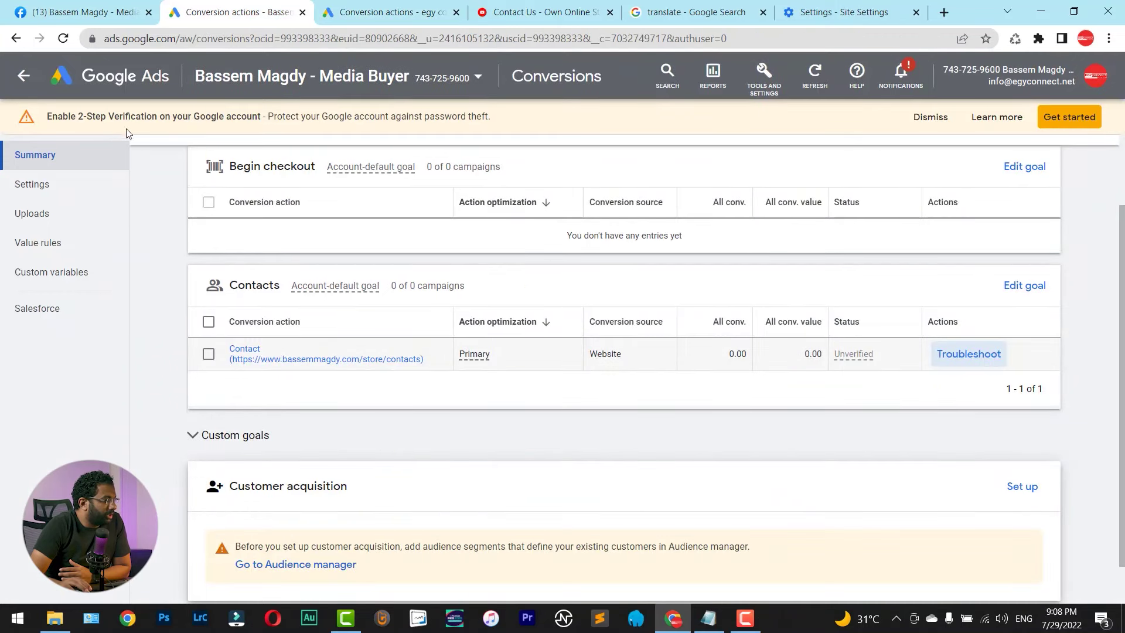
pyautogui.click(63, 38)
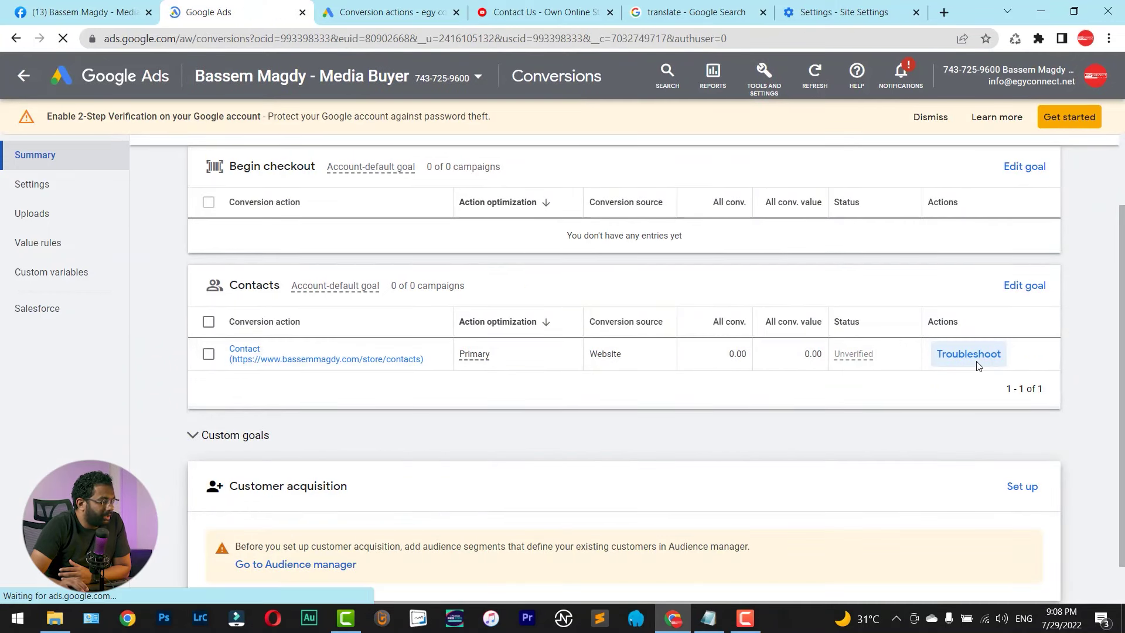